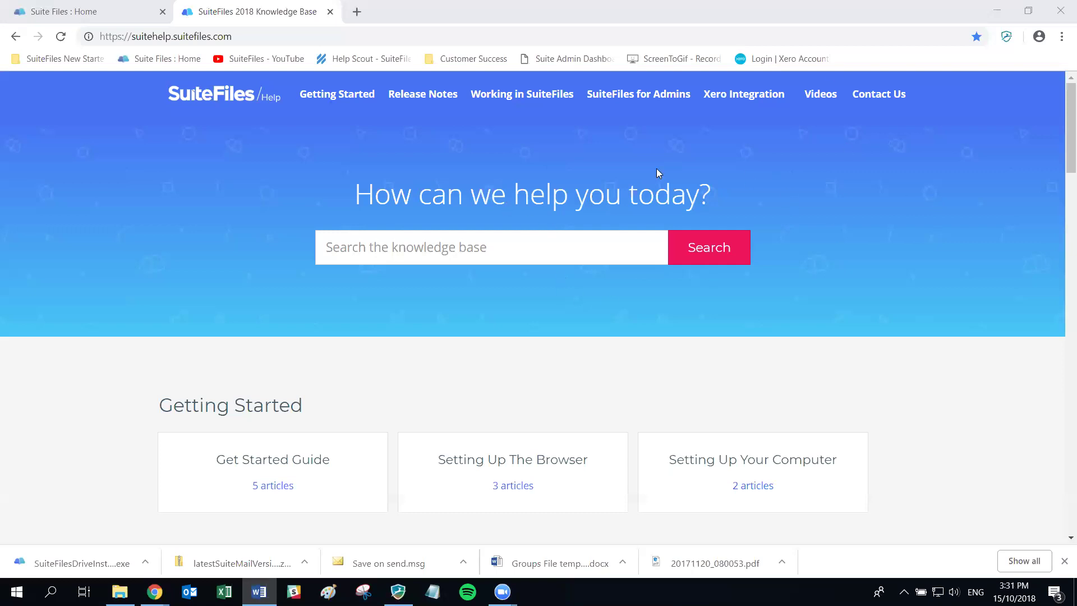
Open the Get Started Guide category to list its five articles
{"action": "left_click", "coordinate": [280, 486]}
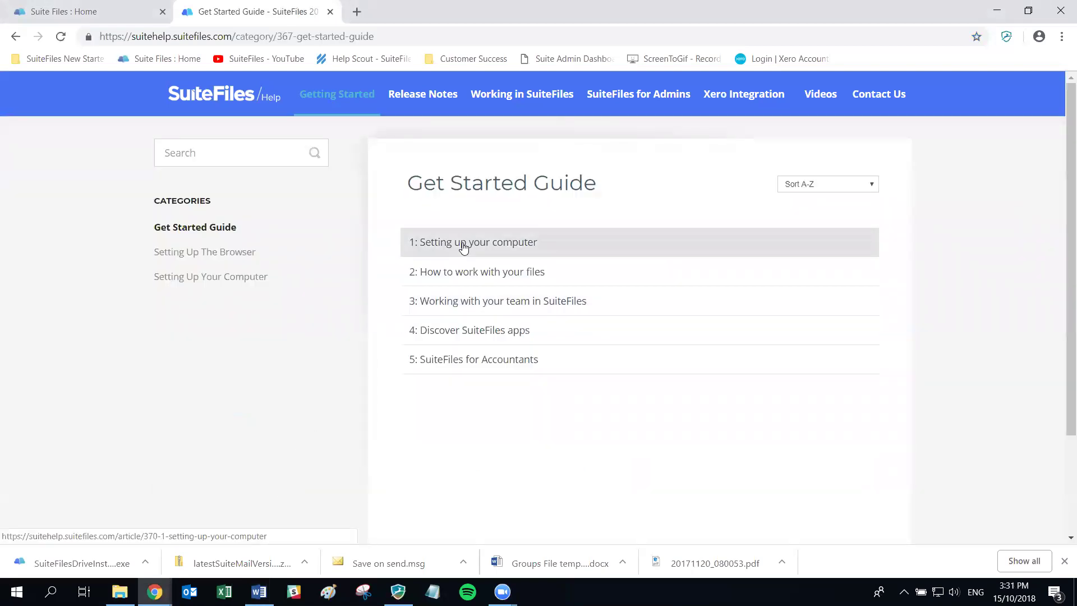
Open the '1: Setting up your computer' article to read the recommended Windows and Mac setups
{"action": "left_click", "coordinate": [463, 248]}
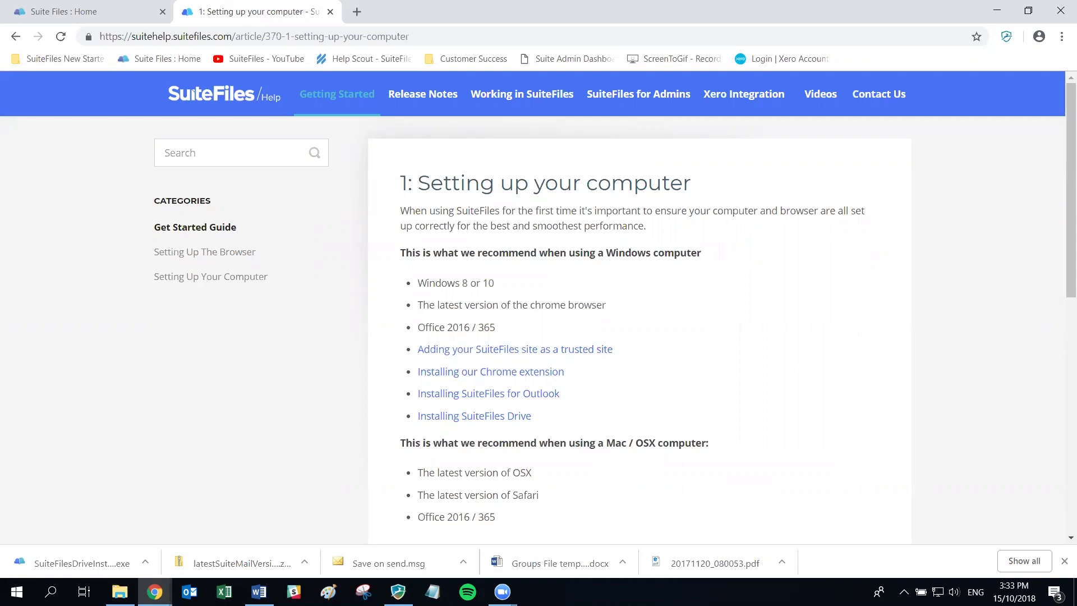
Search the help for 'restrict' and read through the Restricted Characters article's table
{"action": "left_click", "coordinate": [192, 159]}
{"action": "type", "text": "restrict"}
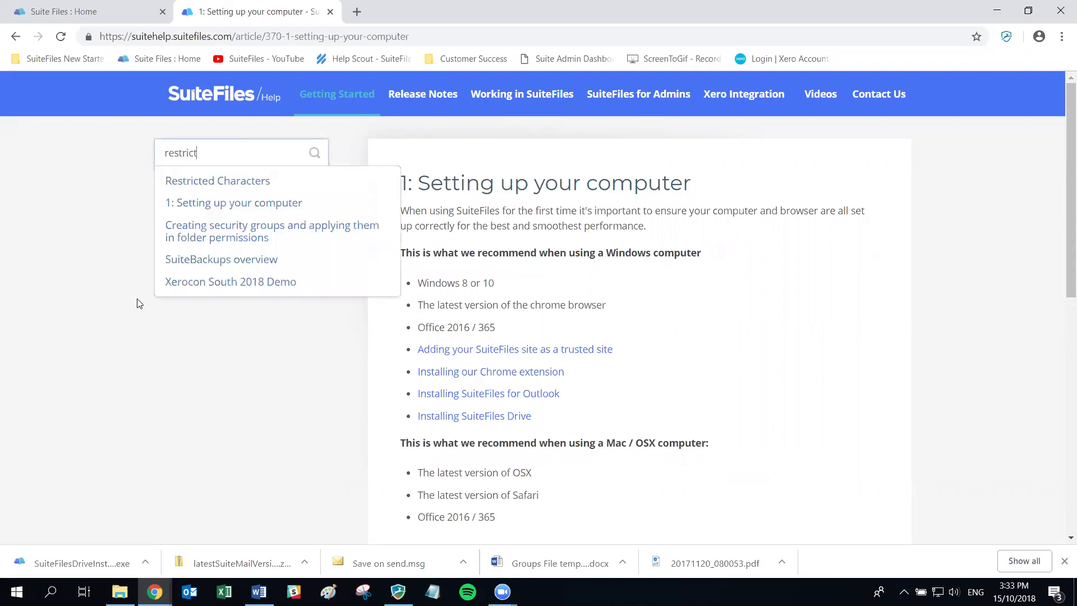
{"action": "left_click", "coordinate": [206, 181]}
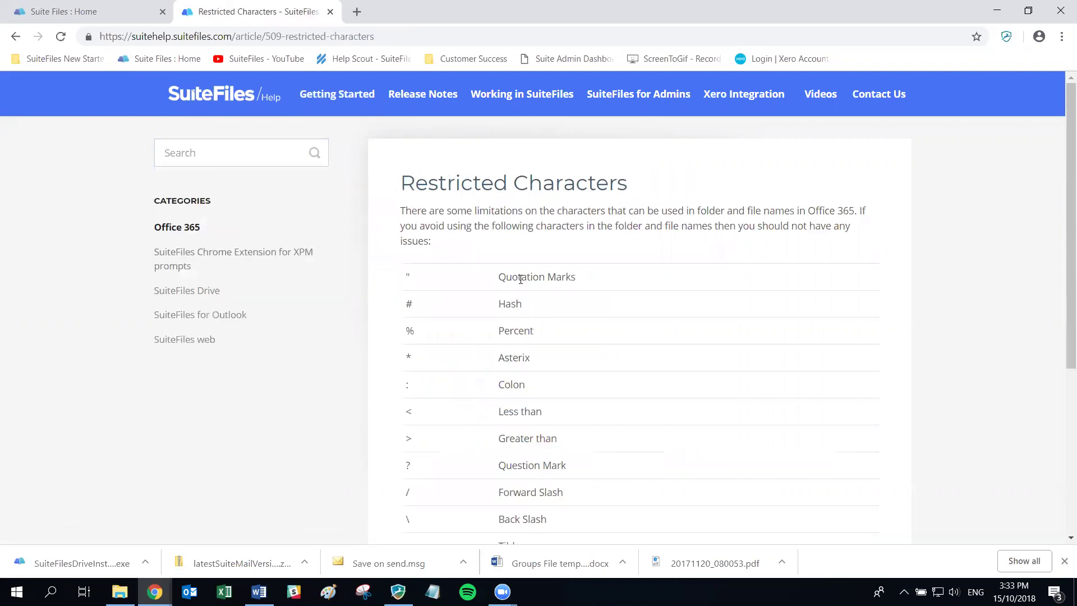
{"action": "scroll", "coordinate": [547, 411], "scroll_direction": "down", "scroll_amount": 2}
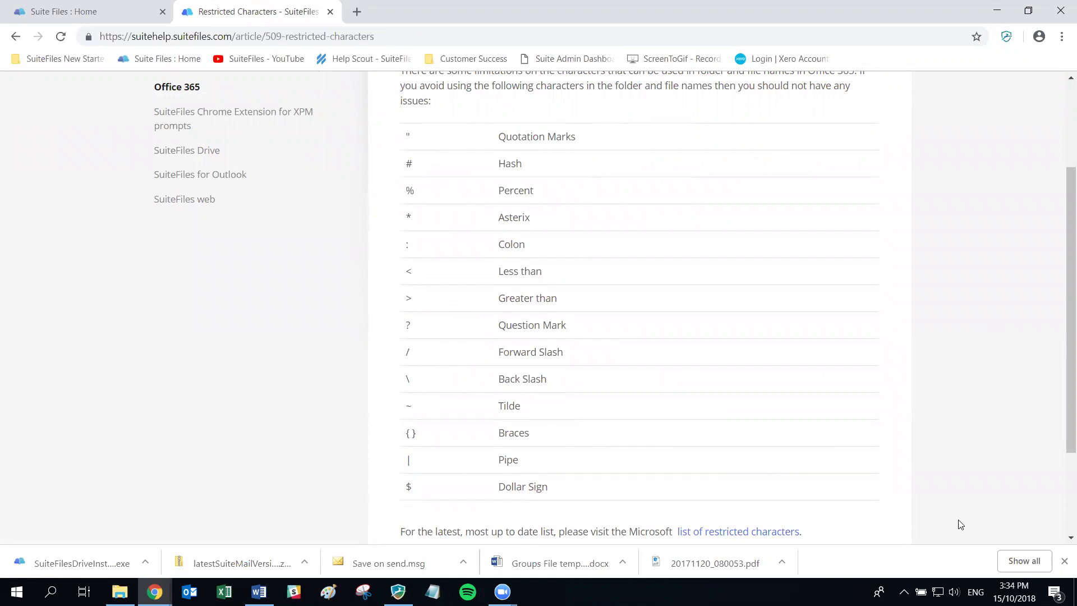
{"action": "scroll", "coordinate": [825, 487], "scroll_direction": "down", "scroll_amount": 3}
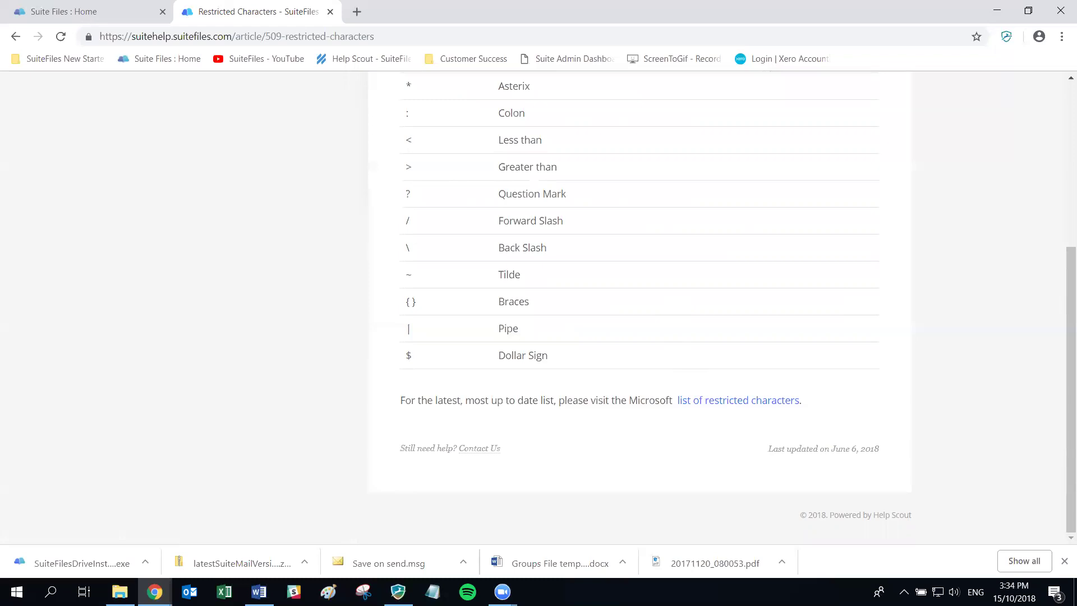
{"action": "key", "text": "alt+Tab"}
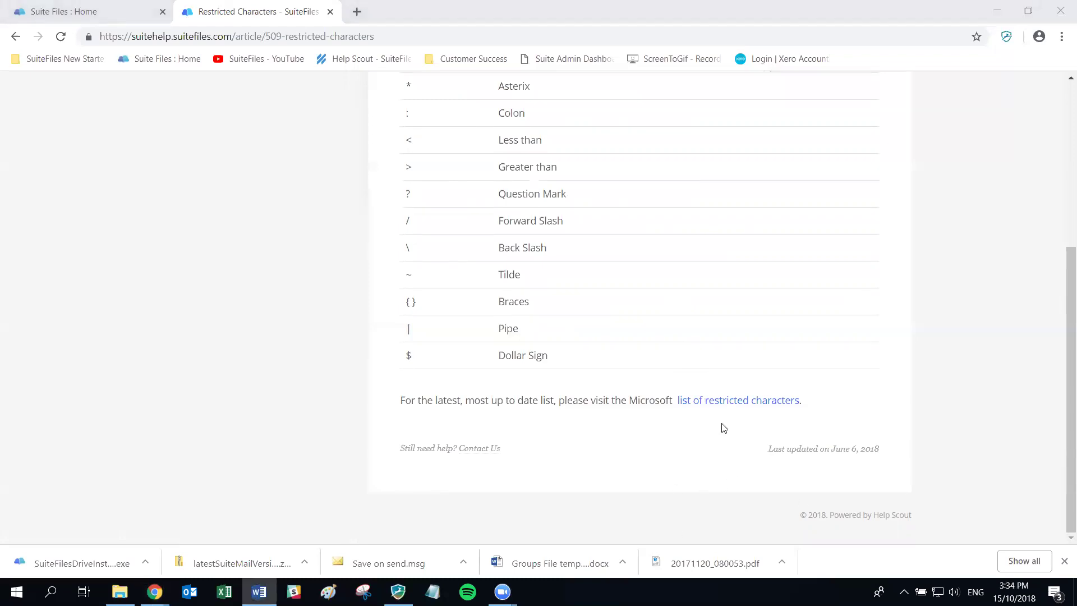
{"action": "scroll", "coordinate": [666, 362], "scroll_direction": "up", "scroll_amount": 2}
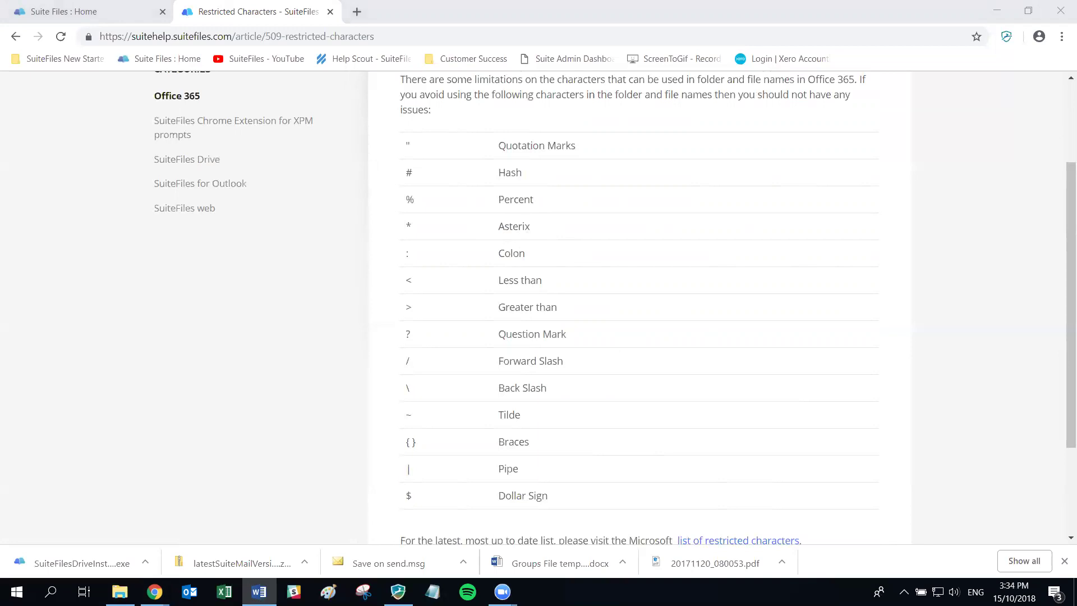
Go back to the SuiteFiles Home tab showing the Business, Clients and Scanning folders
{"action": "left_click", "coordinate": [118, 12]}
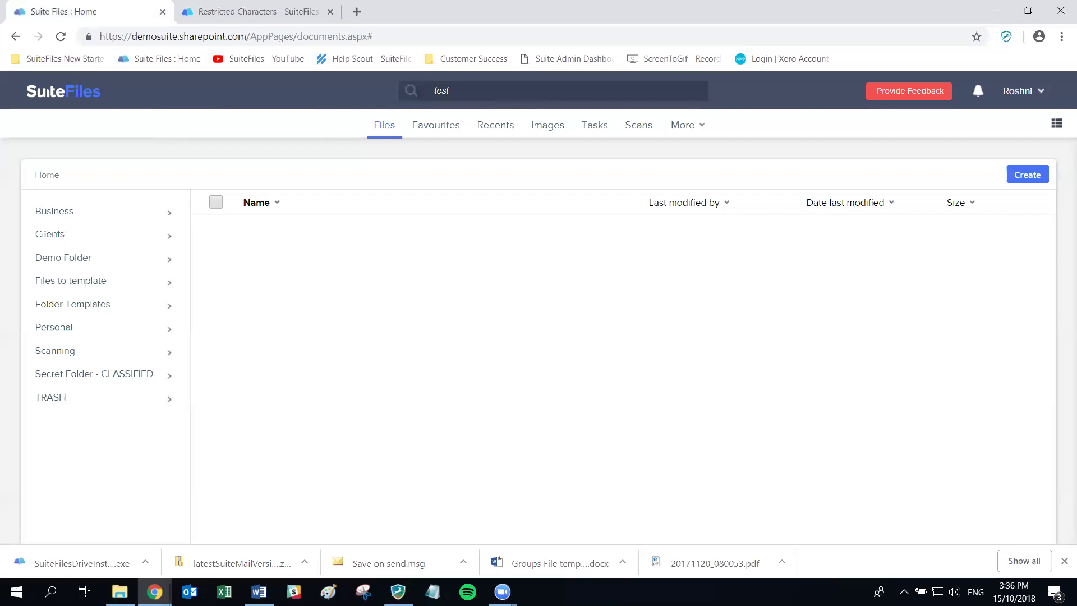
Sign in to manage.thefullsuite.com with the SharePoint site demosuite.sharepoint.com
{"action": "left_click", "coordinate": [356, 12]}
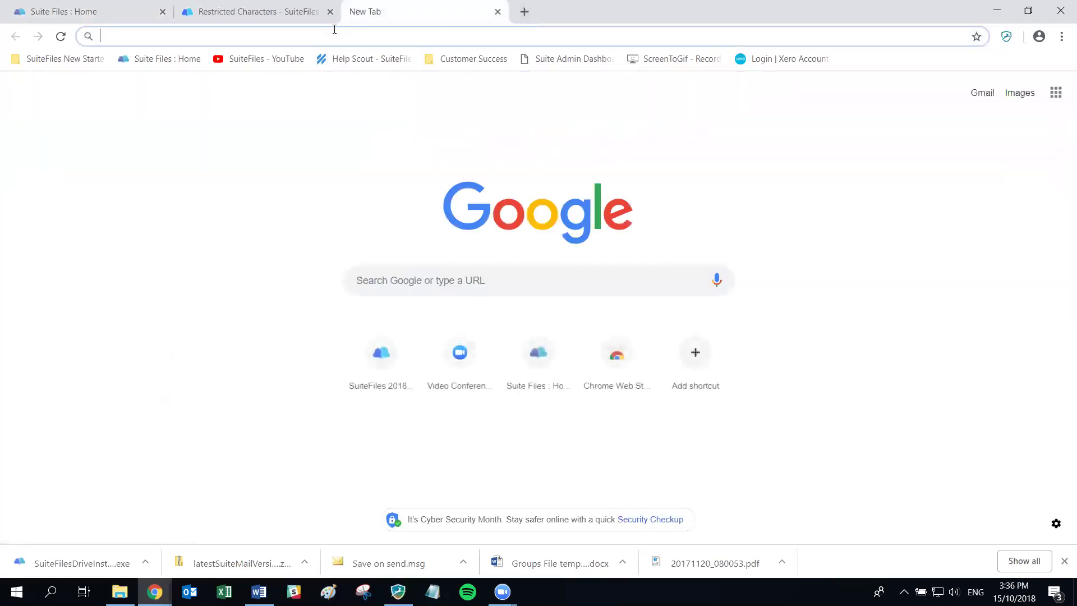
{"action": "type", "text": "manage.thefullsuite.com"}
{"action": "key", "text": "Return"}
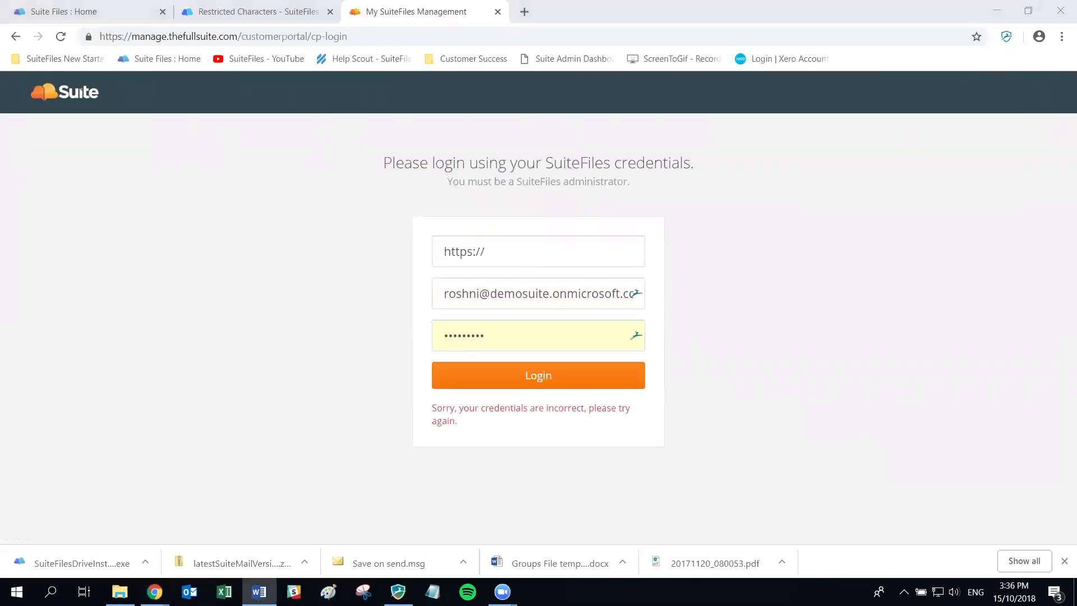
{"action": "left_click", "coordinate": [504, 250]}
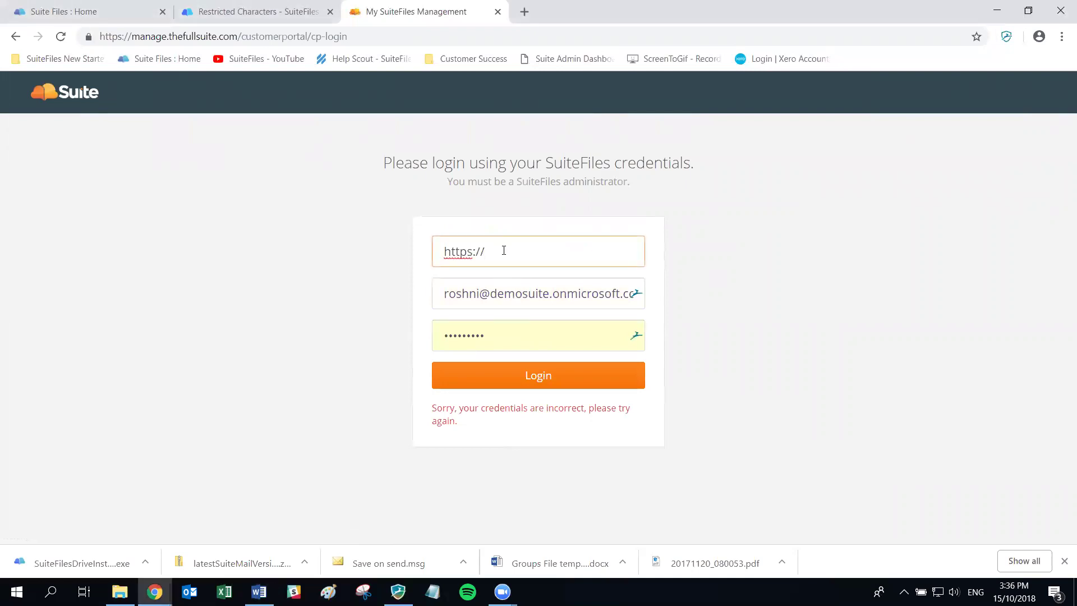
{"action": "type", "text": "demosuite.sharepoint.com"}
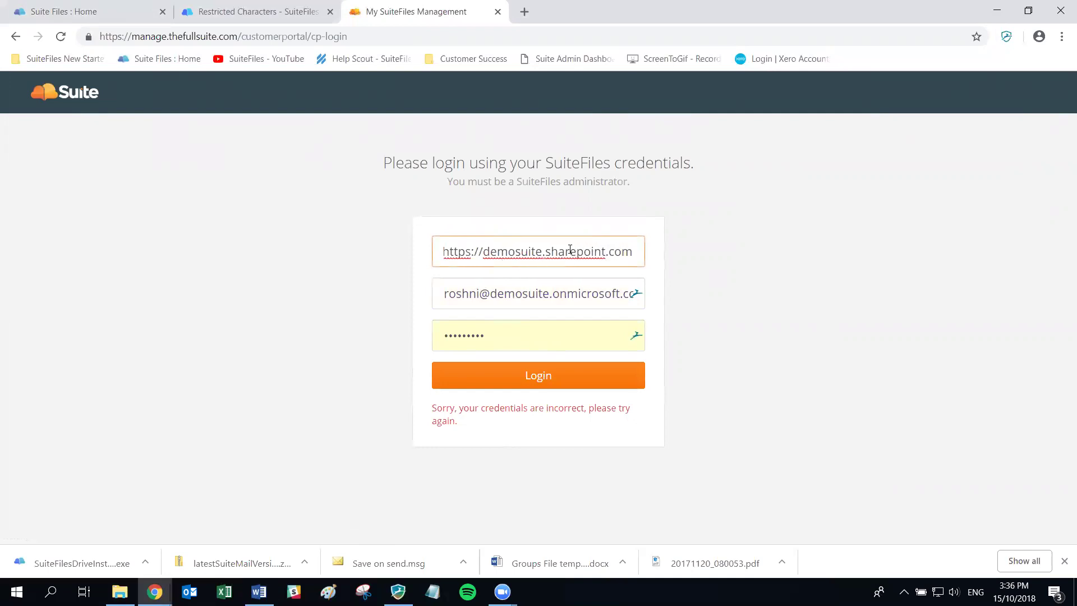
{"action": "left_click", "coordinate": [527, 381]}
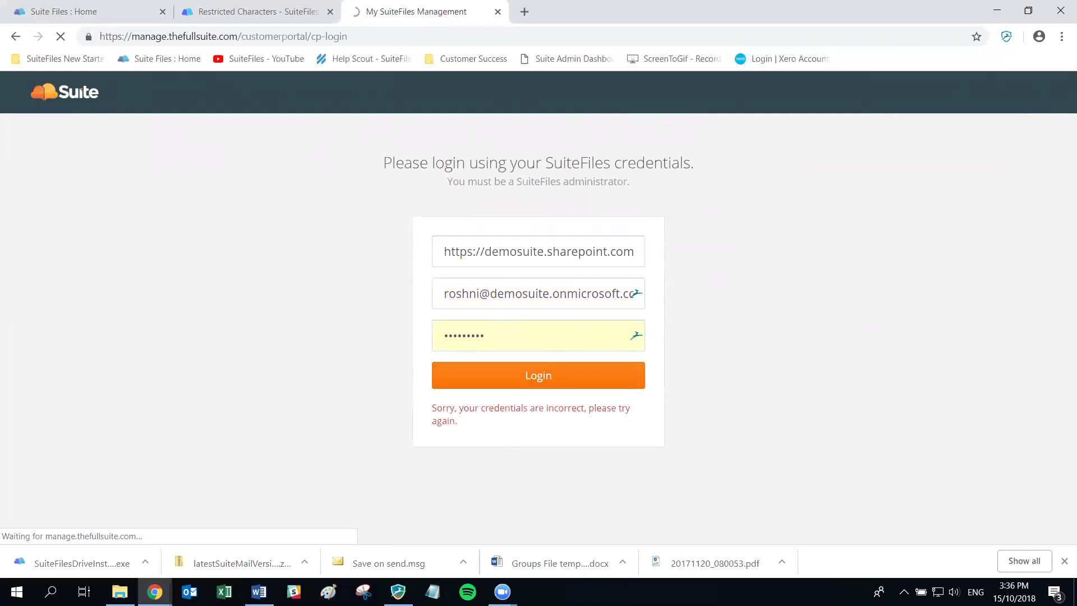
{"action": "key", "text": "alt+Tab"}
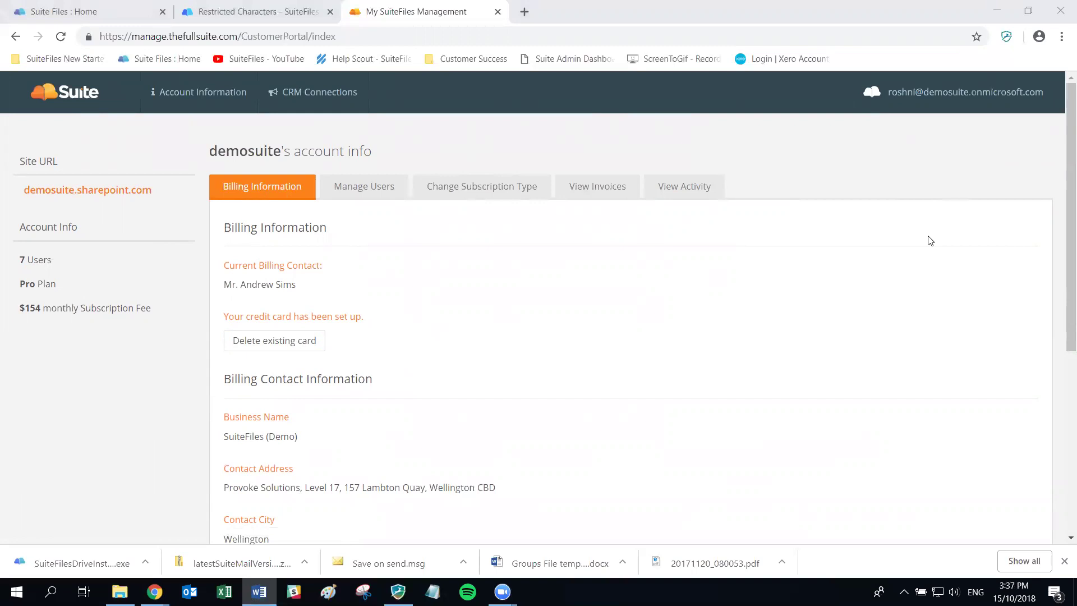
Look through the Manage Users and Change Subscription Type tabs, ending on View Invoices
{"action": "left_click", "coordinate": [378, 192]}
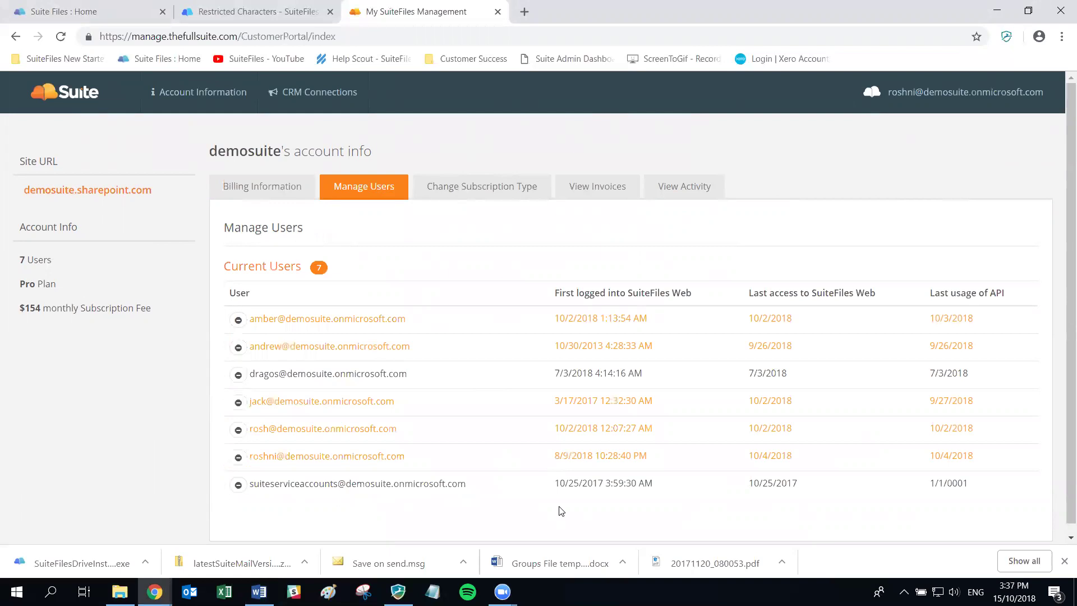
{"action": "scroll", "coordinate": [482, 460], "scroll_direction": "down", "scroll_amount": 1}
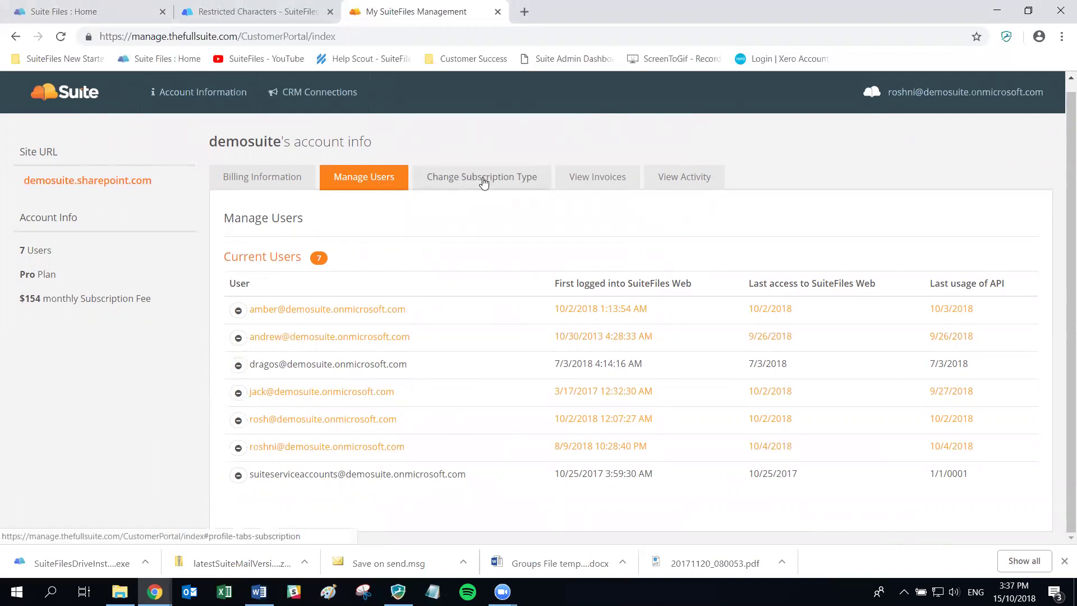
{"action": "left_click", "coordinate": [484, 183]}
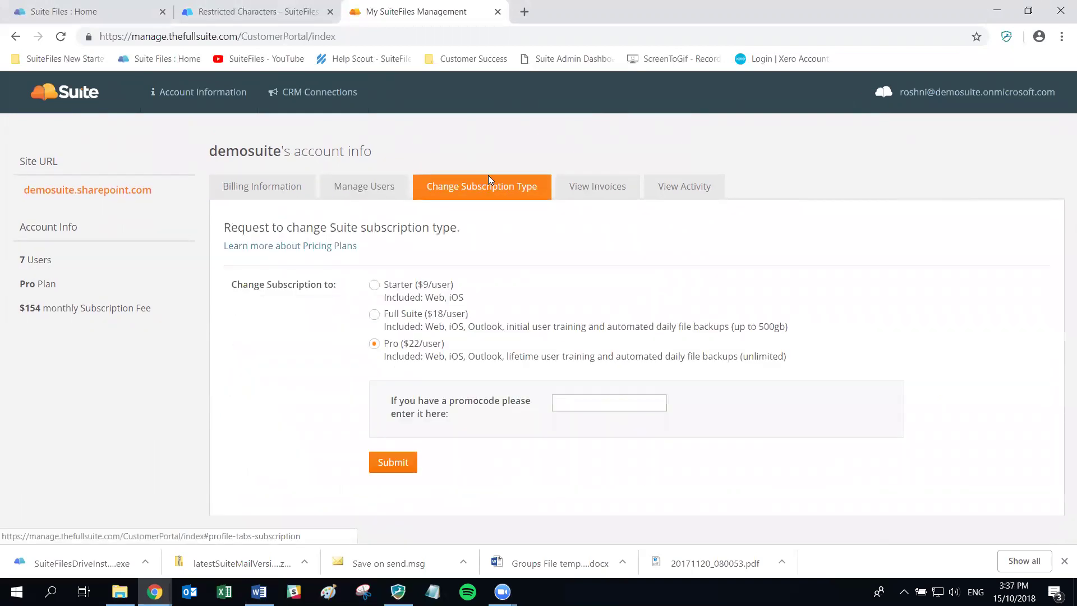
{"action": "left_click", "coordinate": [595, 190]}
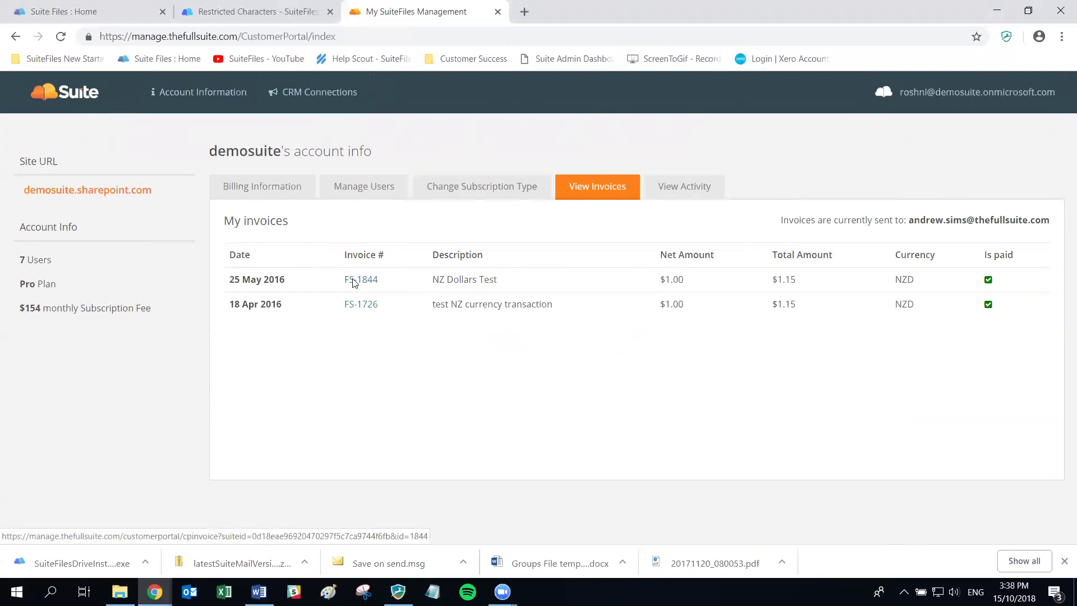
View the 25 May 2016 invoice FS-1844 in a new tab, then return to Suite Files : Home
{"action": "left_click", "coordinate": [355, 281]}
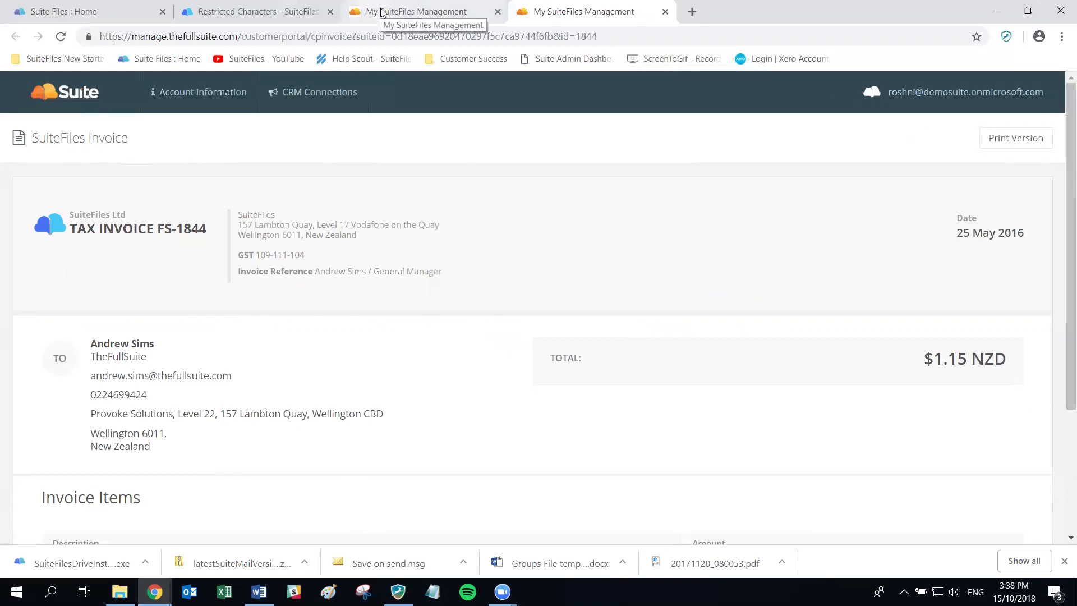
{"action": "left_click", "coordinate": [258, 591]}
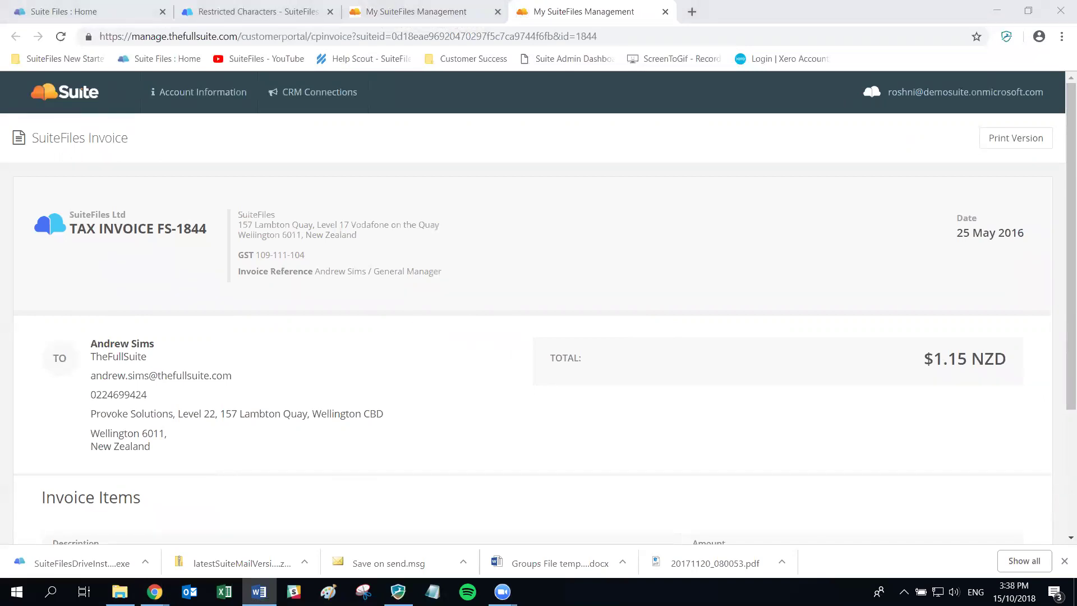
{"action": "left_click", "coordinate": [109, 8]}
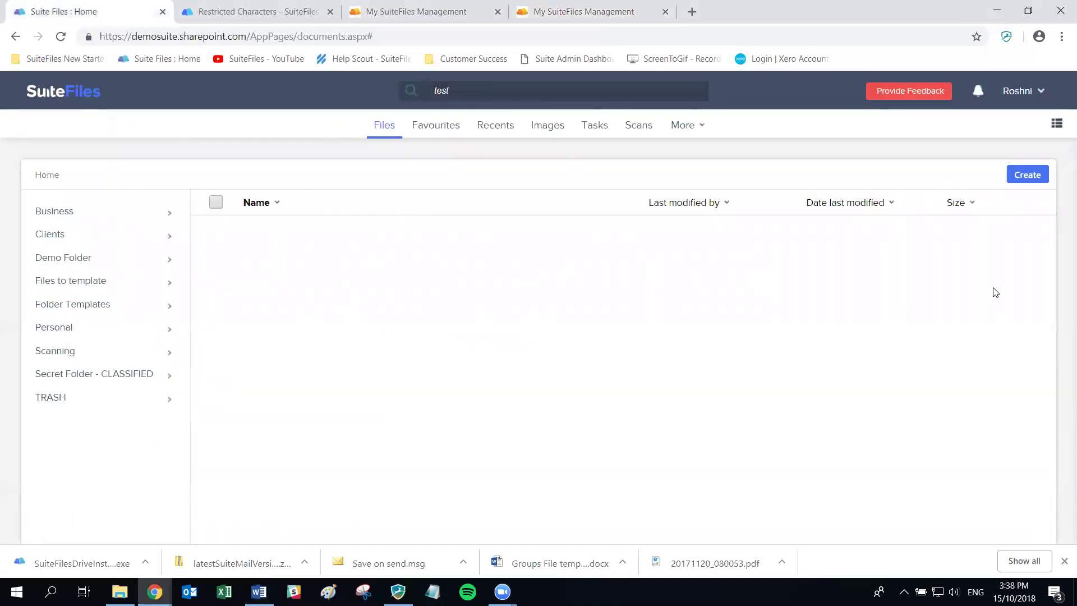
{"action": "left_click", "coordinate": [1019, 92]}
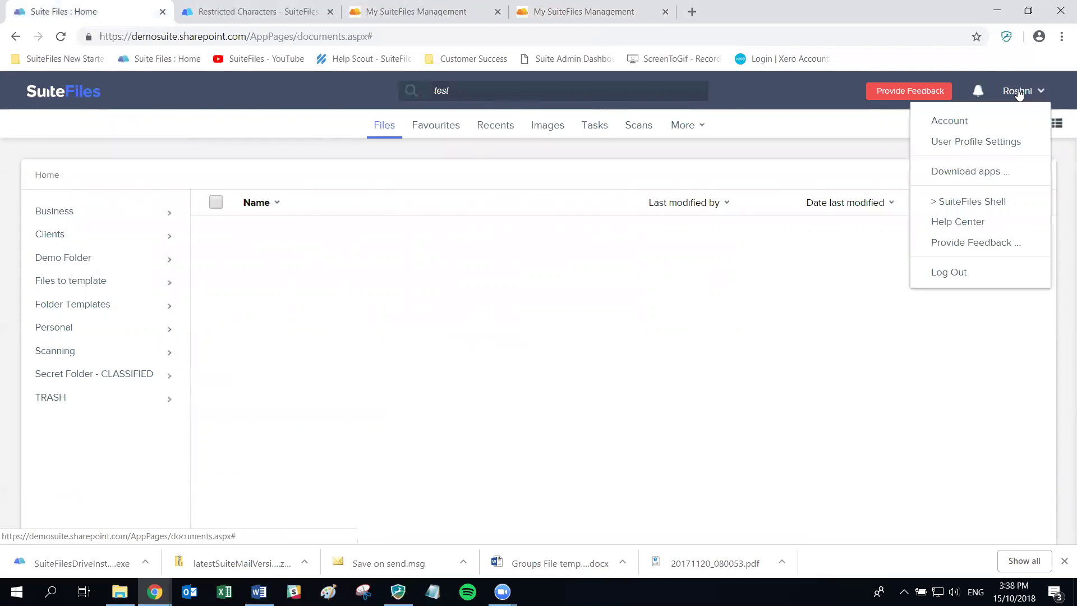
{"action": "left_click", "coordinate": [950, 123]}
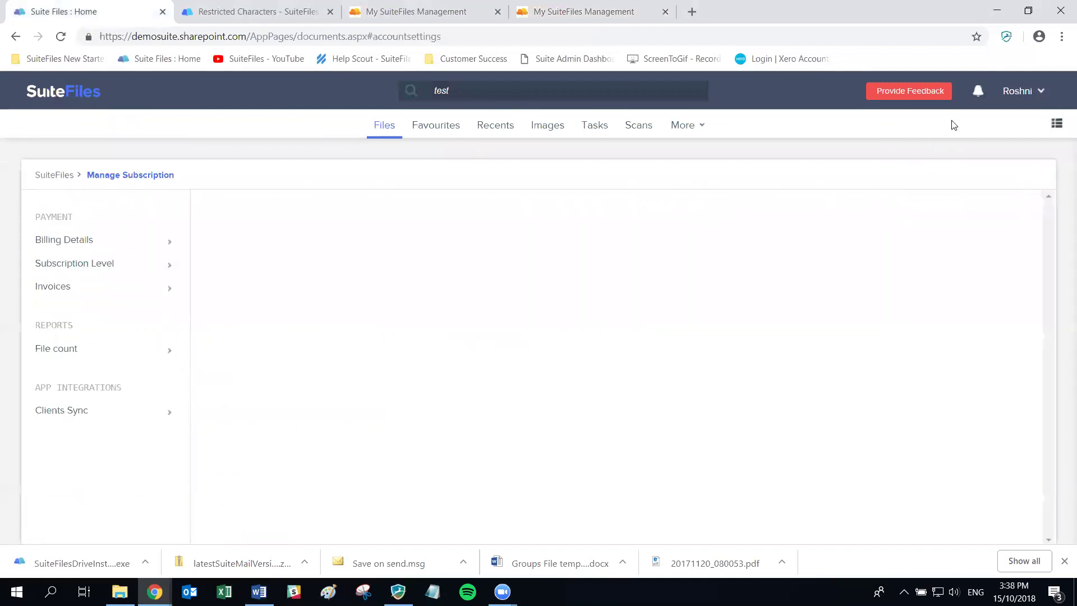
{"action": "left_click", "coordinate": [73, 245]}
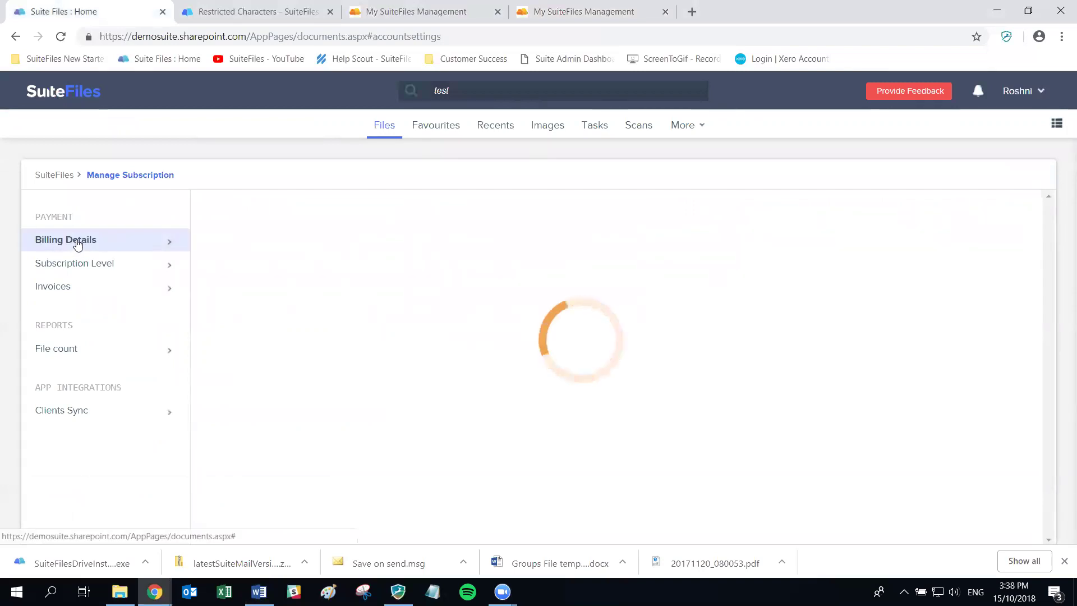
{"action": "left_click", "coordinate": [78, 245]}
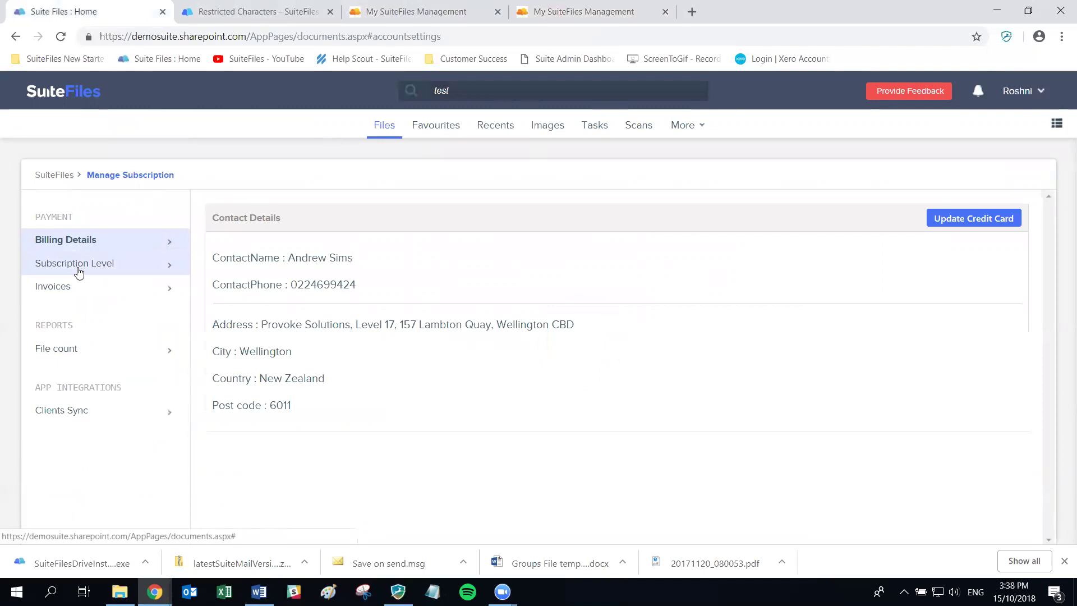
{"action": "left_click", "coordinate": [78, 267]}
{"action": "left_click", "coordinate": [72, 287]}
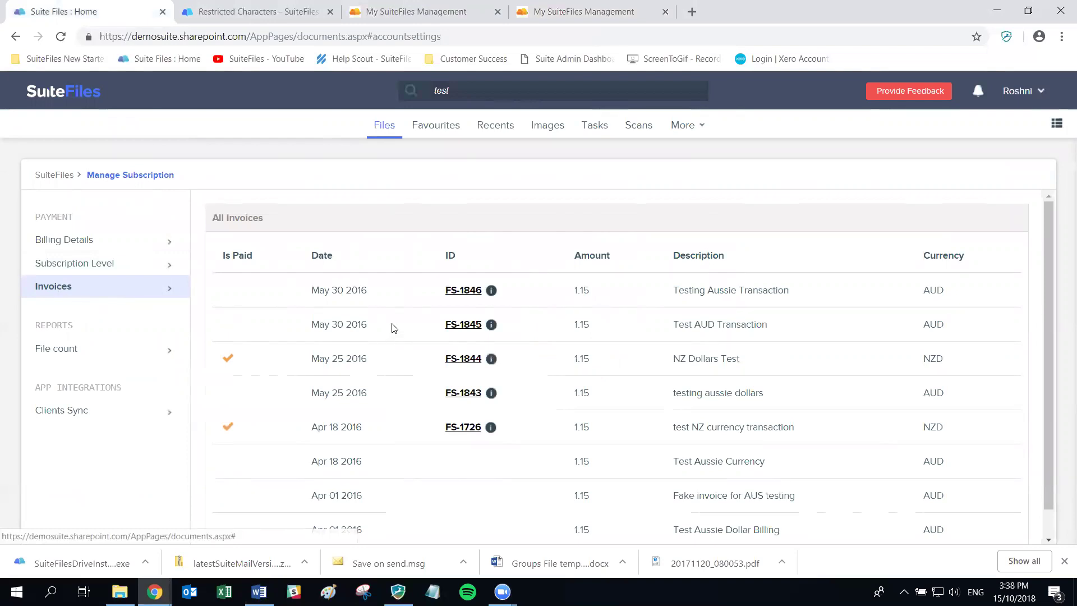
{"action": "scroll", "coordinate": [834, 320], "scroll_direction": "down", "scroll_amount": 1}
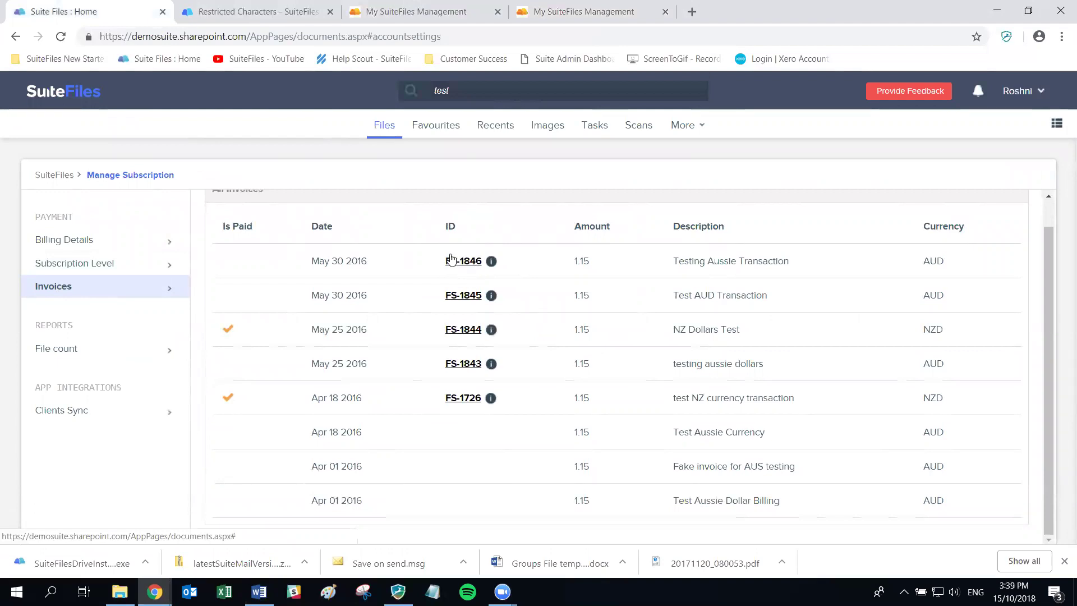
{"action": "key", "text": "alt+Tab"}
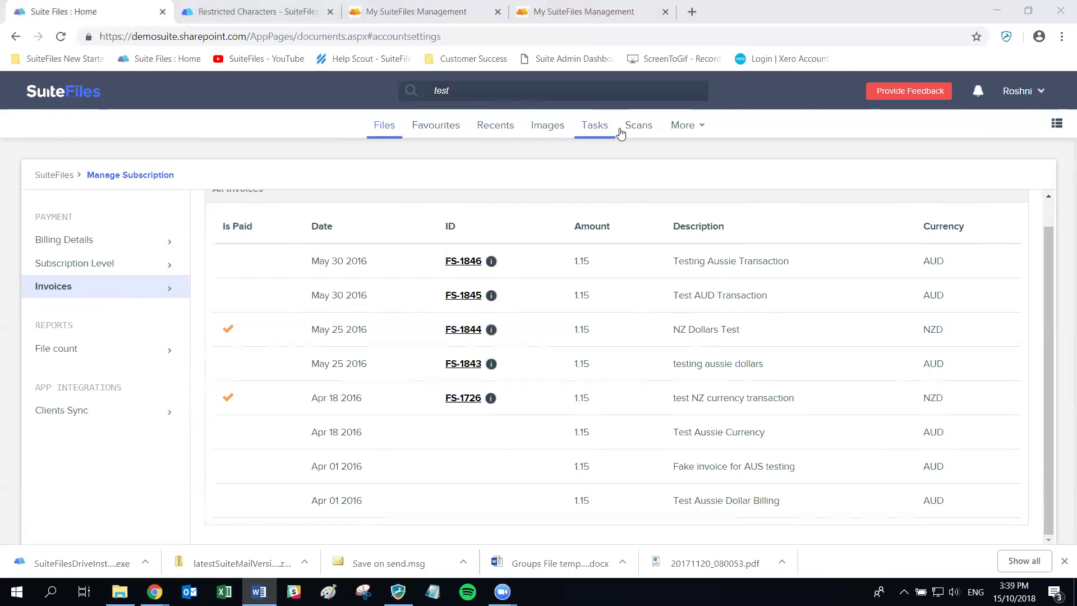
Go to More > Manage users and groups and check the Site admins and All contributors members
{"action": "left_click", "coordinate": [681, 125]}
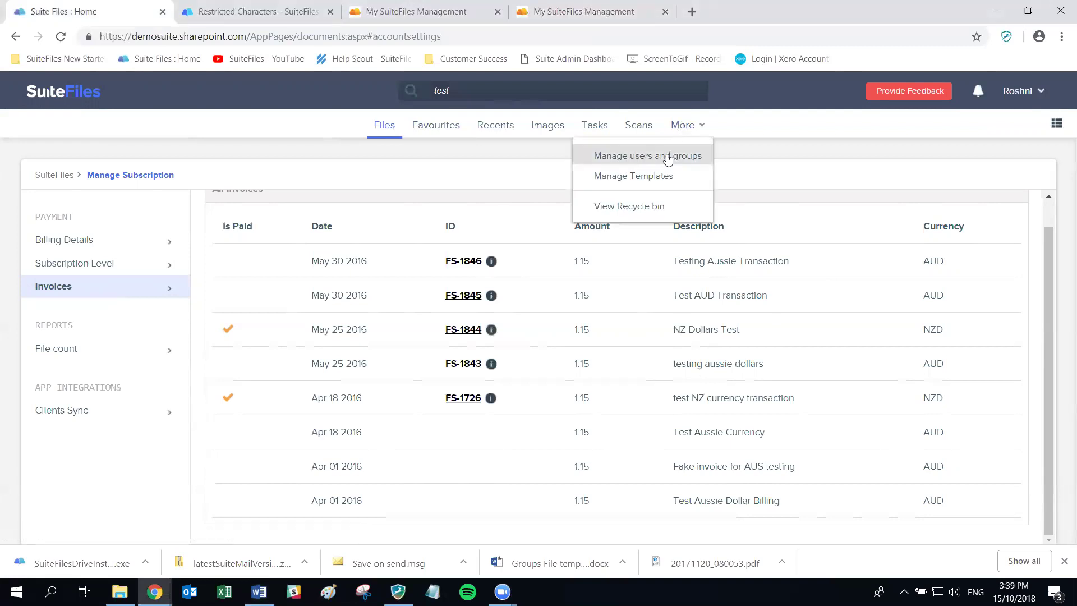
{"action": "left_click", "coordinate": [668, 158]}
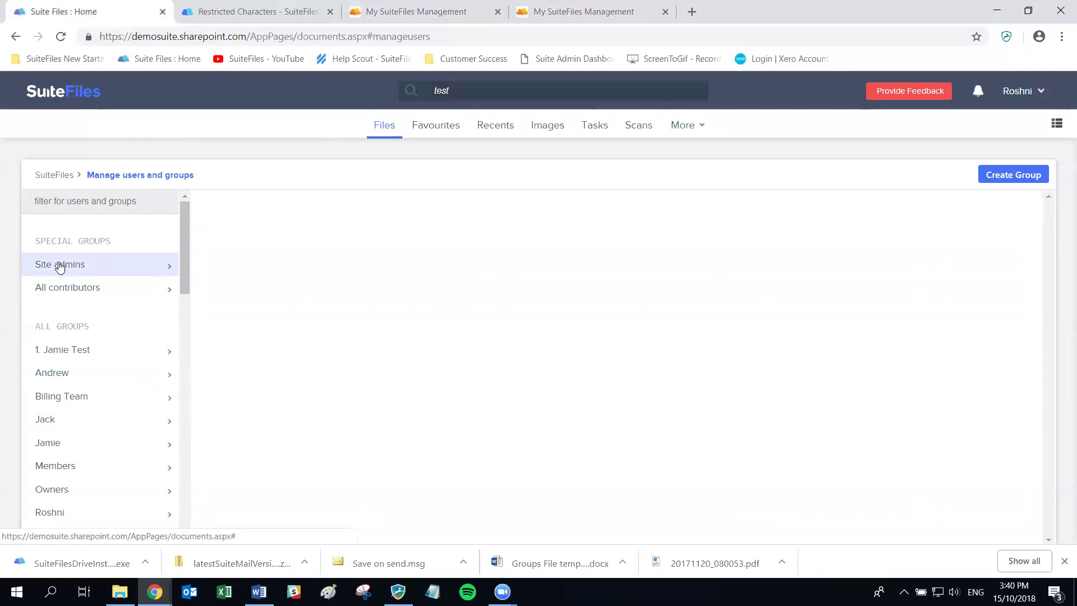
{"action": "left_click", "coordinate": [56, 272]}
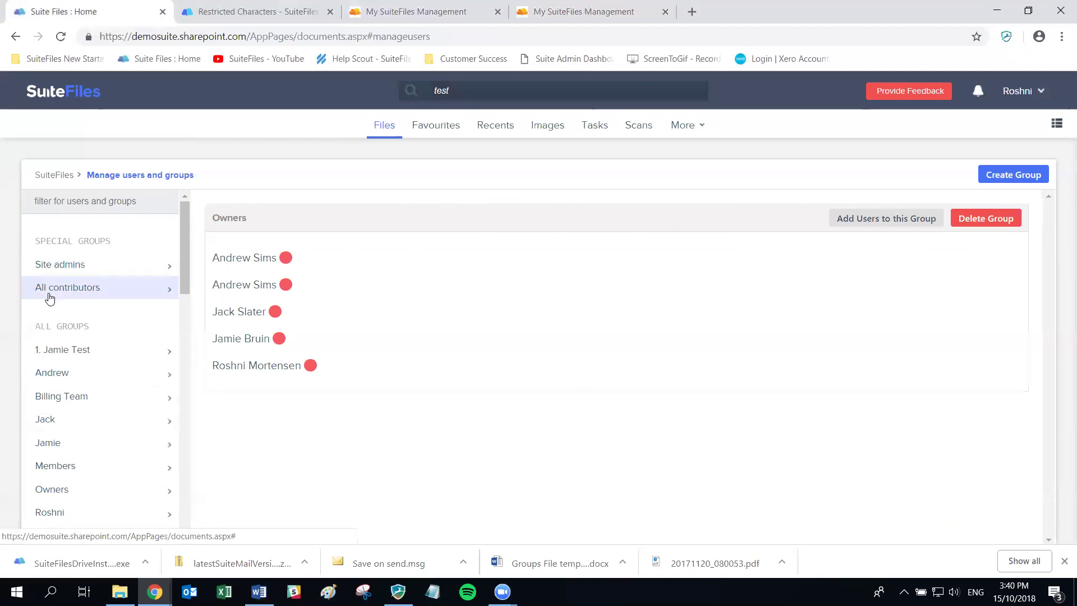
{"action": "left_click", "coordinate": [52, 293]}
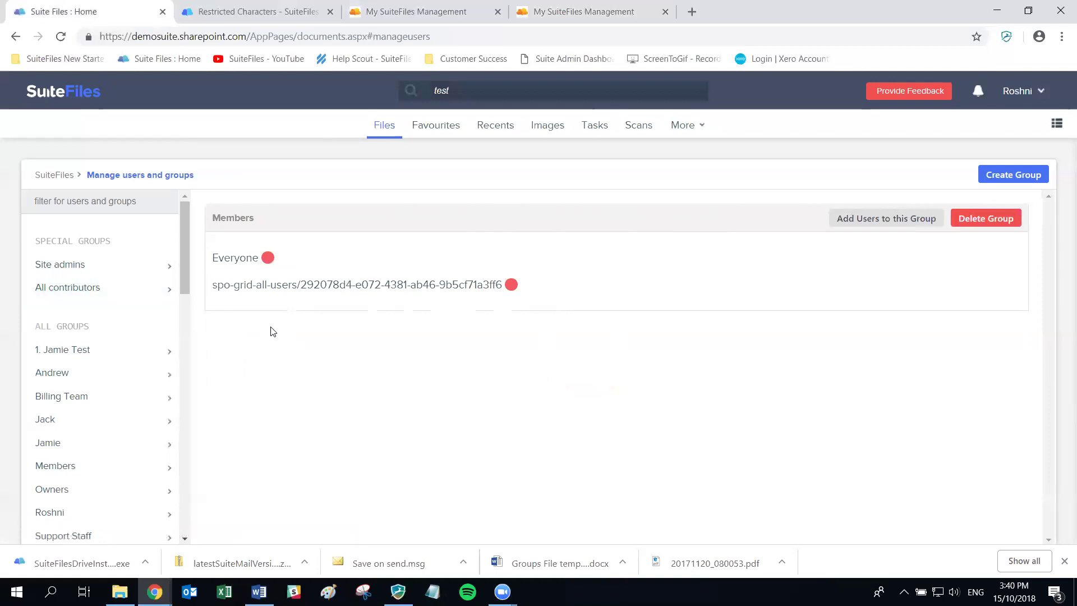
{"action": "key", "text": "alt+Tab"}
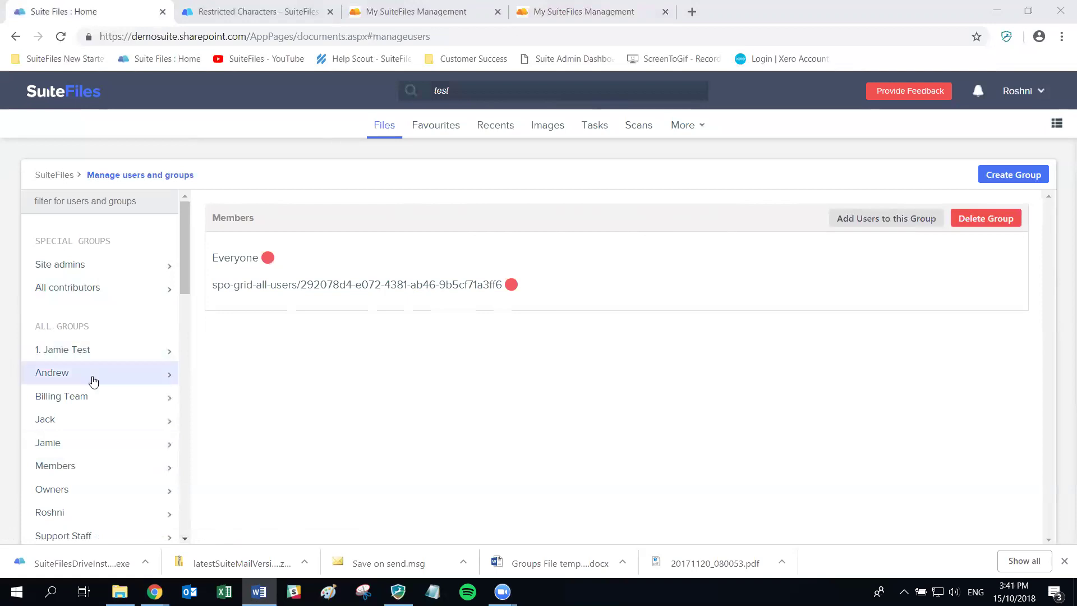
Open the 1. Jamie Test group, then a user's details from the users list
{"action": "scroll", "coordinate": [91, 377], "scroll_direction": "down", "scroll_amount": 3}
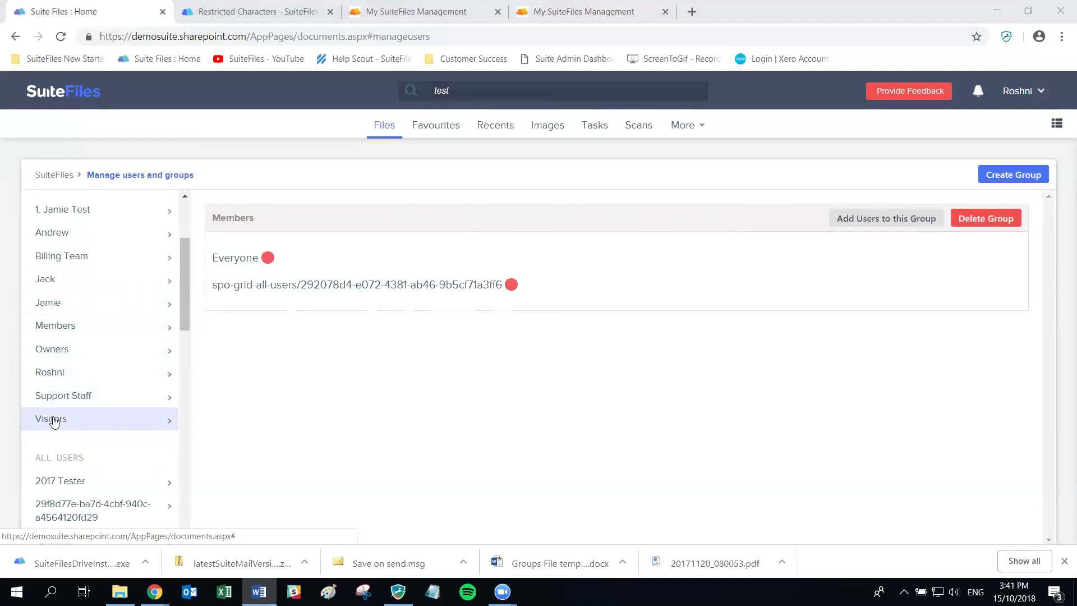
{"action": "scroll", "coordinate": [50, 403], "scroll_direction": "up", "scroll_amount": 2}
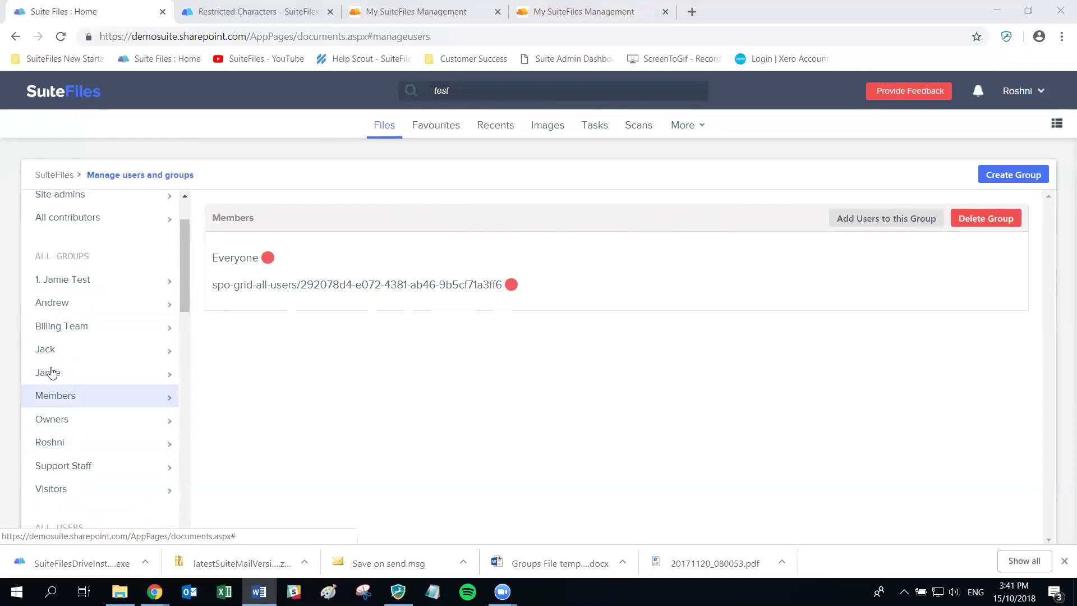
{"action": "left_click", "coordinate": [63, 280]}
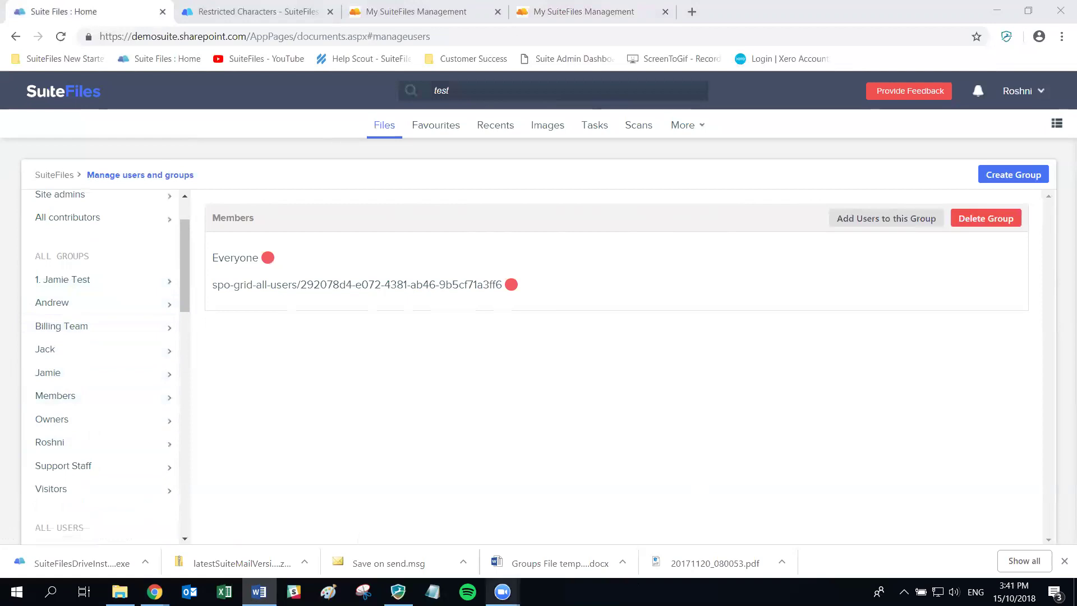
{"action": "scroll", "coordinate": [87, 312], "scroll_direction": "down", "scroll_amount": 4}
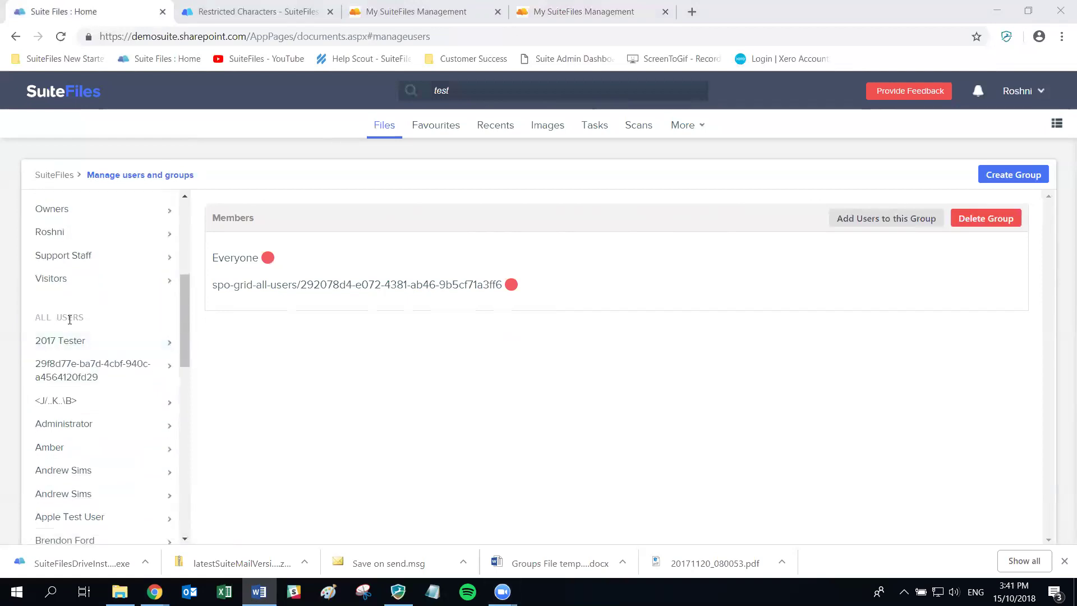
{"action": "scroll", "coordinate": [67, 318], "scroll_direction": "down", "scroll_amount": 3}
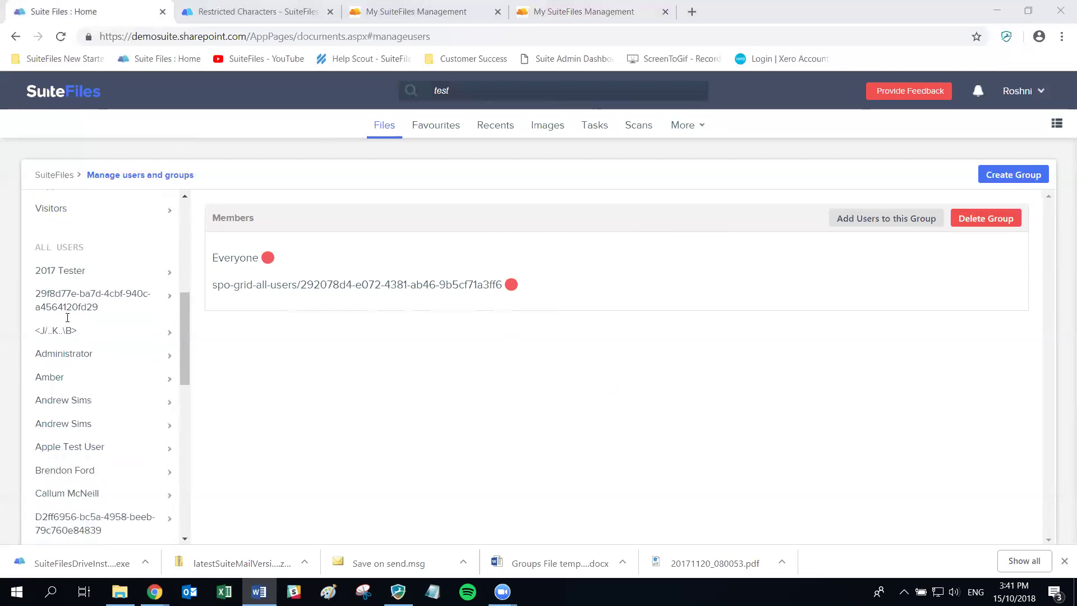
{"action": "left_click", "coordinate": [59, 308]}
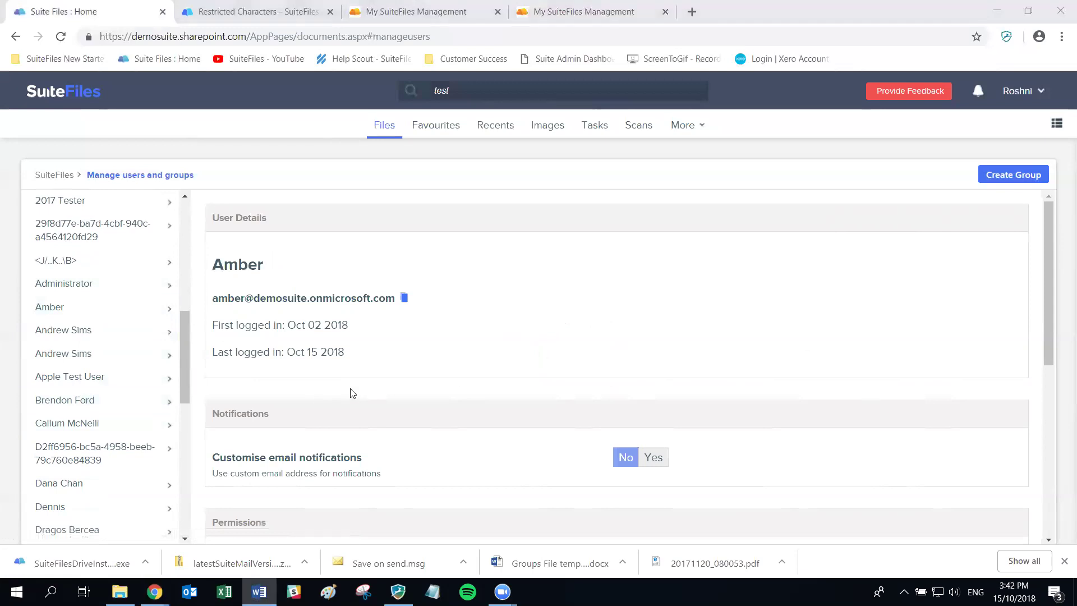
Scroll to the user's Permissions and set User is Administrator to Yes
{"action": "scroll", "coordinate": [392, 390], "scroll_direction": "down", "scroll_amount": 1}
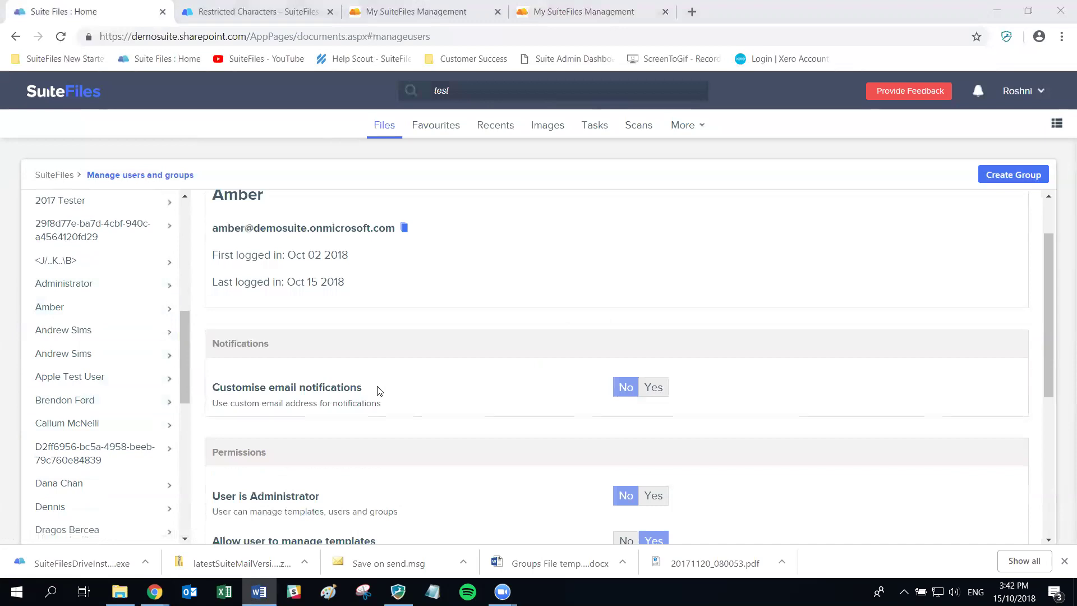
{"action": "scroll", "coordinate": [378, 391], "scroll_direction": "down", "scroll_amount": 1}
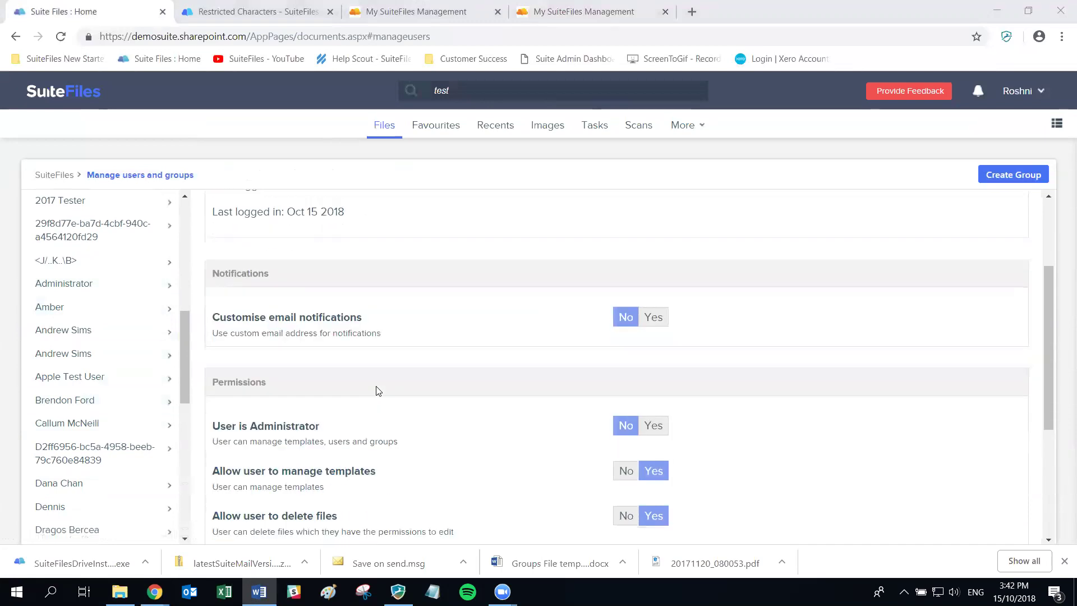
{"action": "scroll", "coordinate": [645, 440], "scroll_direction": "down", "scroll_amount": 1}
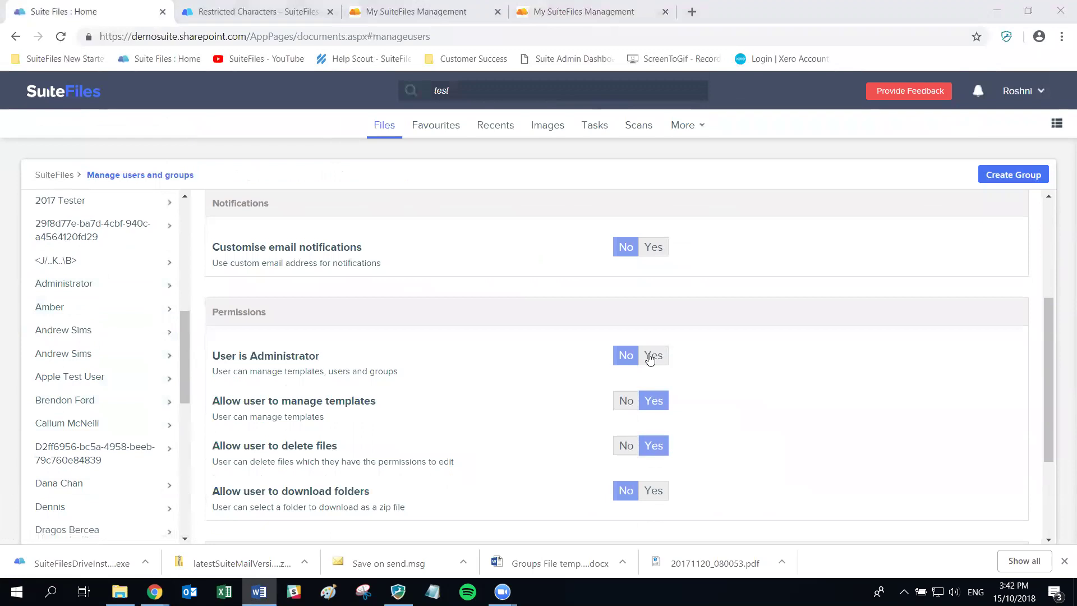
{"action": "left_click", "coordinate": [652, 358]}
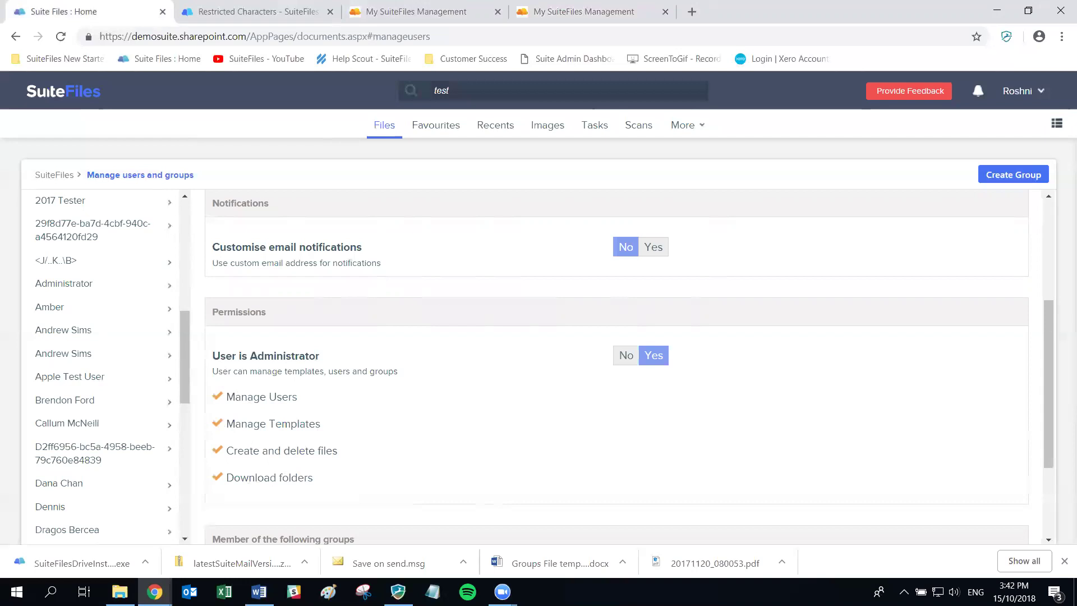
Set User is Administrator to No, keeping Manage Templates and Create and delete files at Yes
{"action": "left_click", "coordinate": [628, 355]}
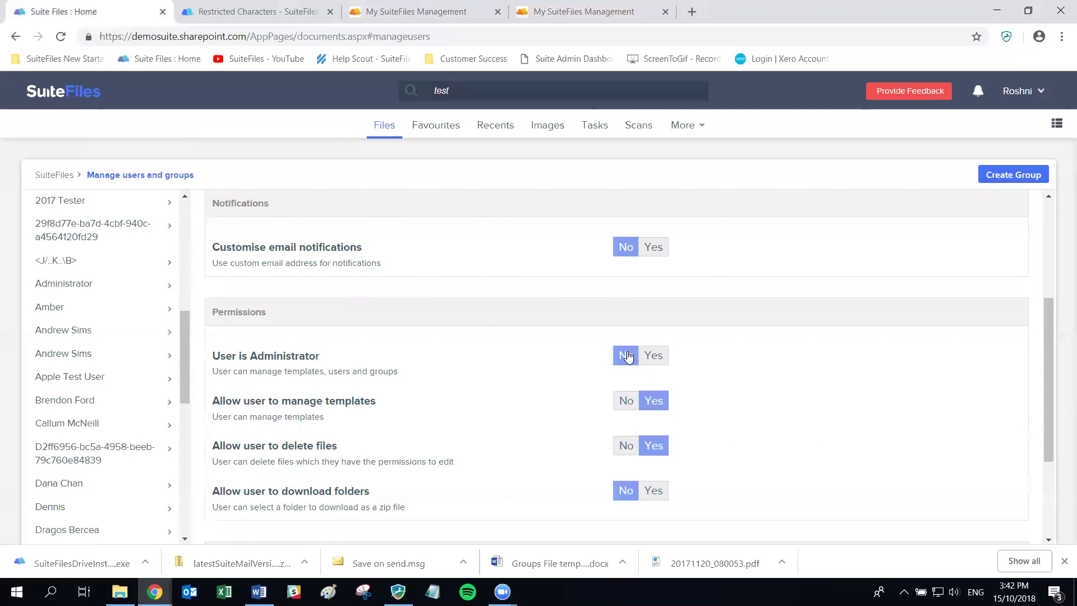
{"action": "left_click", "coordinate": [624, 405]}
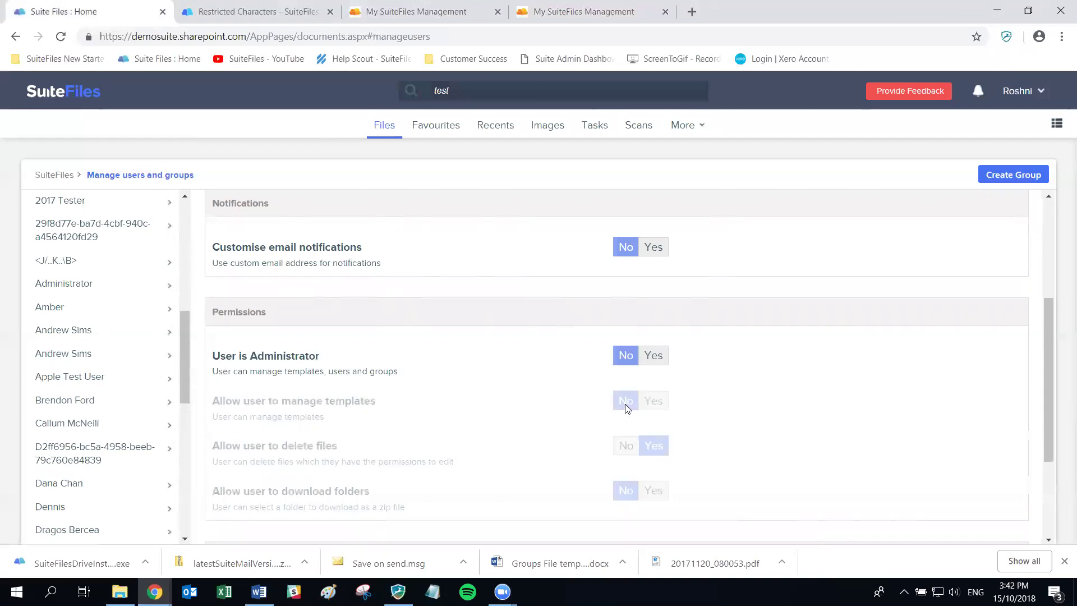
{"action": "left_click", "coordinate": [625, 446]}
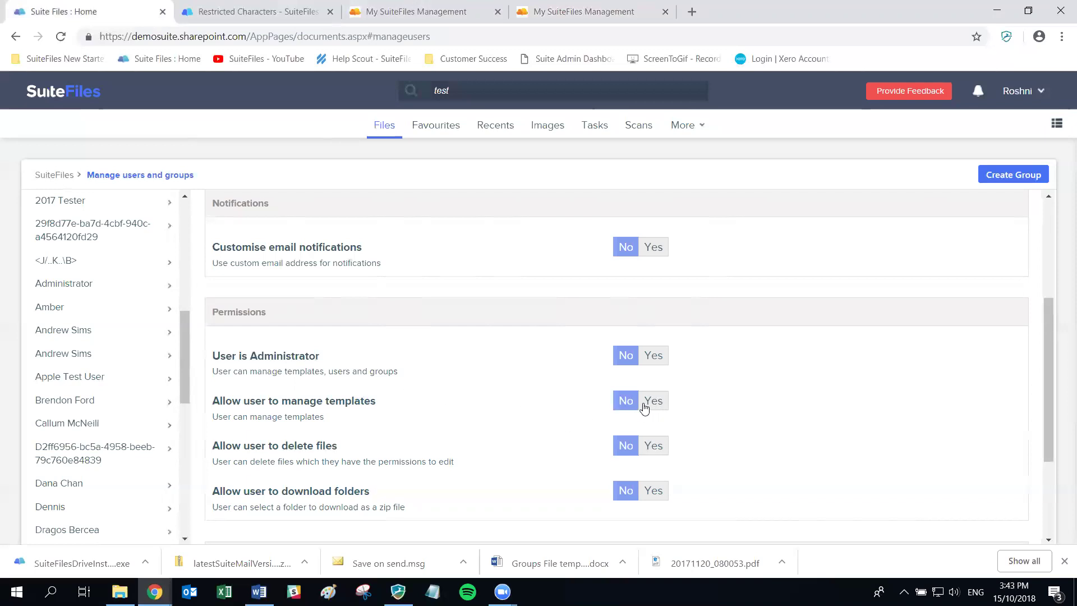
{"action": "left_click", "coordinate": [654, 401]}
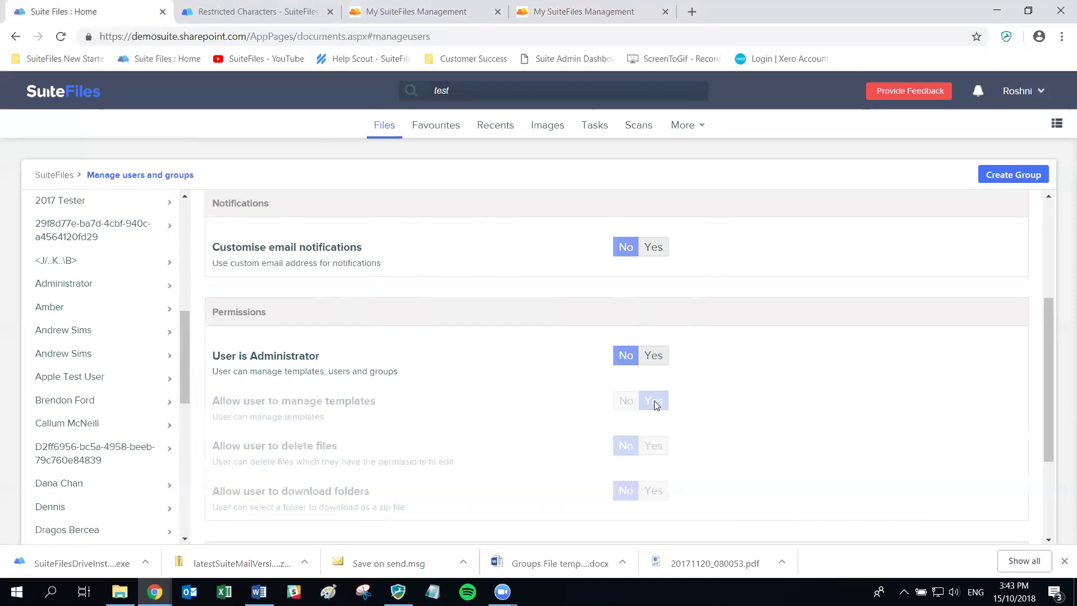
{"action": "left_click", "coordinate": [654, 445]}
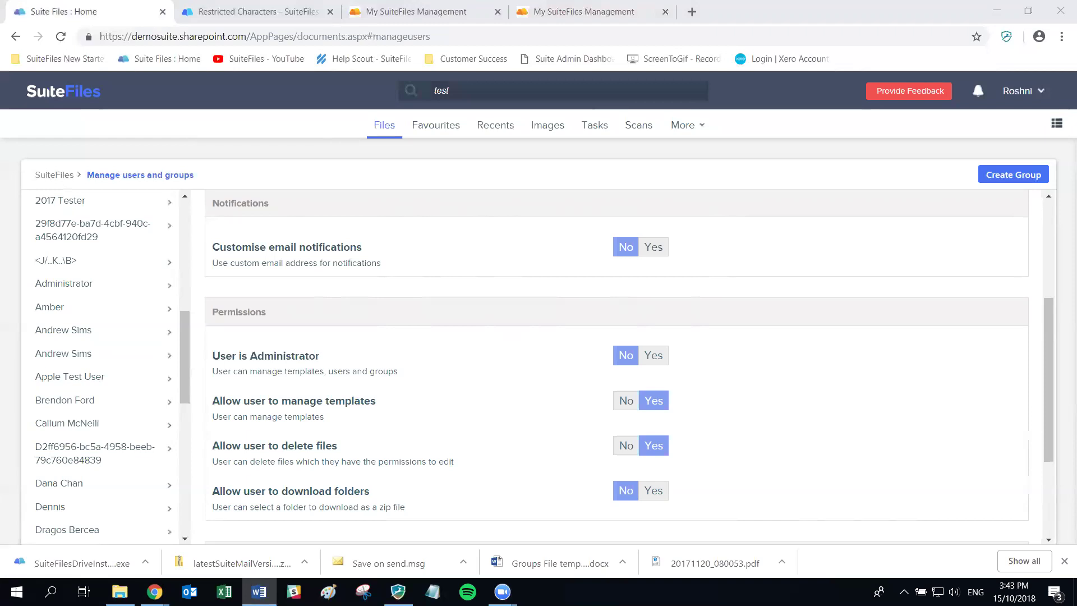
{"action": "left_click_drag", "start_coordinate": [182, 357], "coordinate": [177, 275]}
{"action": "scroll", "coordinate": [175, 275], "scroll_direction": "up", "scroll_amount": 1}
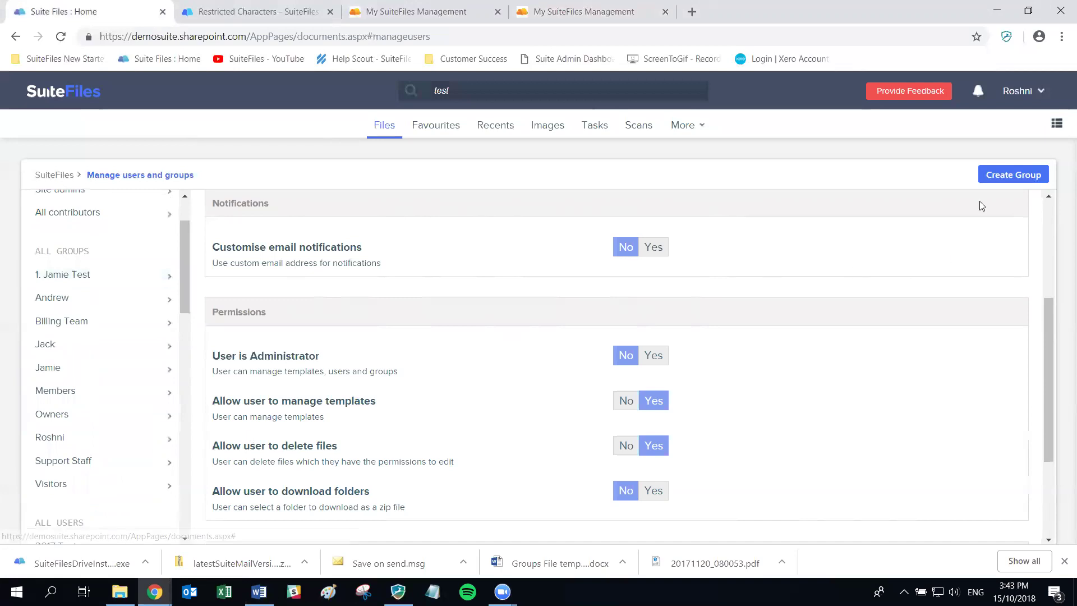
Create a new group named Customer Team
{"action": "left_click", "coordinate": [1007, 183]}
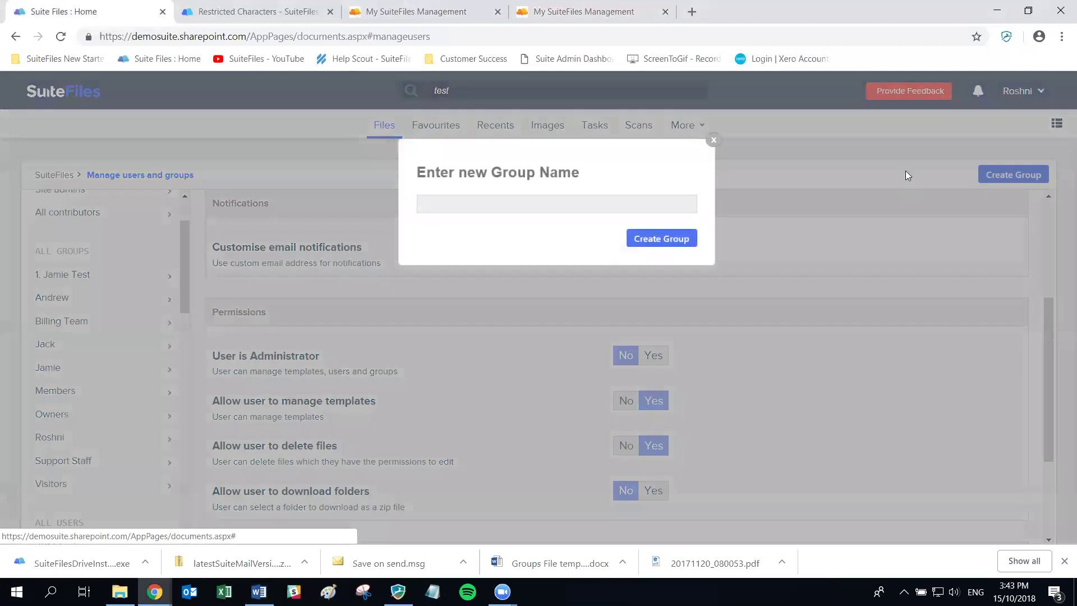
{"action": "left_click", "coordinate": [442, 200]}
{"action": "type", "text": "Customer "}
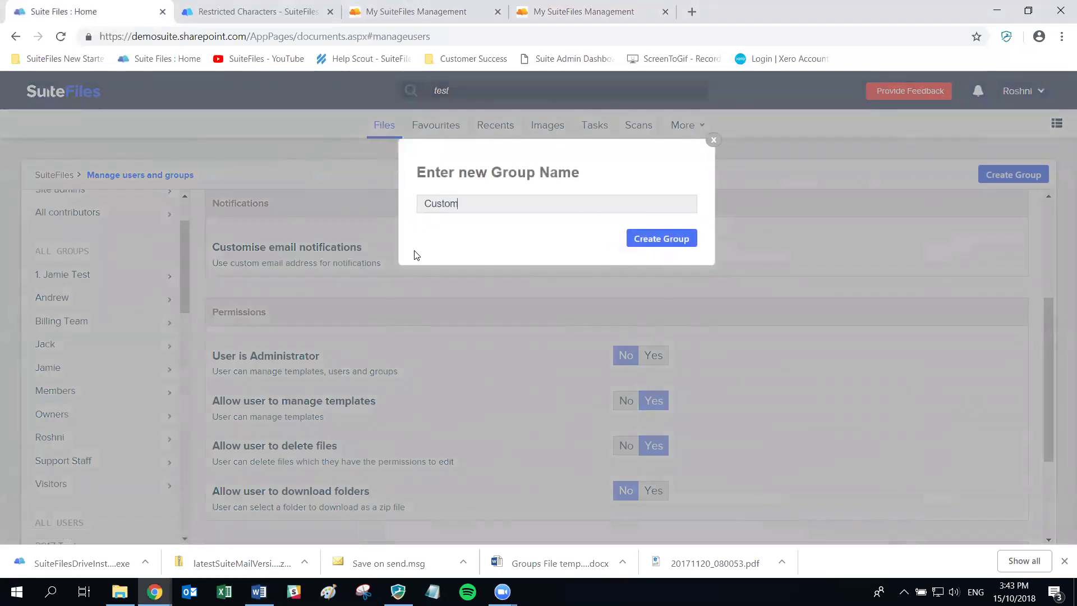
{"action": "type", "text": "Team"}
{"action": "left_click", "coordinate": [673, 241]}
Open the Add Users window for the Customer Team group
{"action": "key", "text": "alt+Tab"}
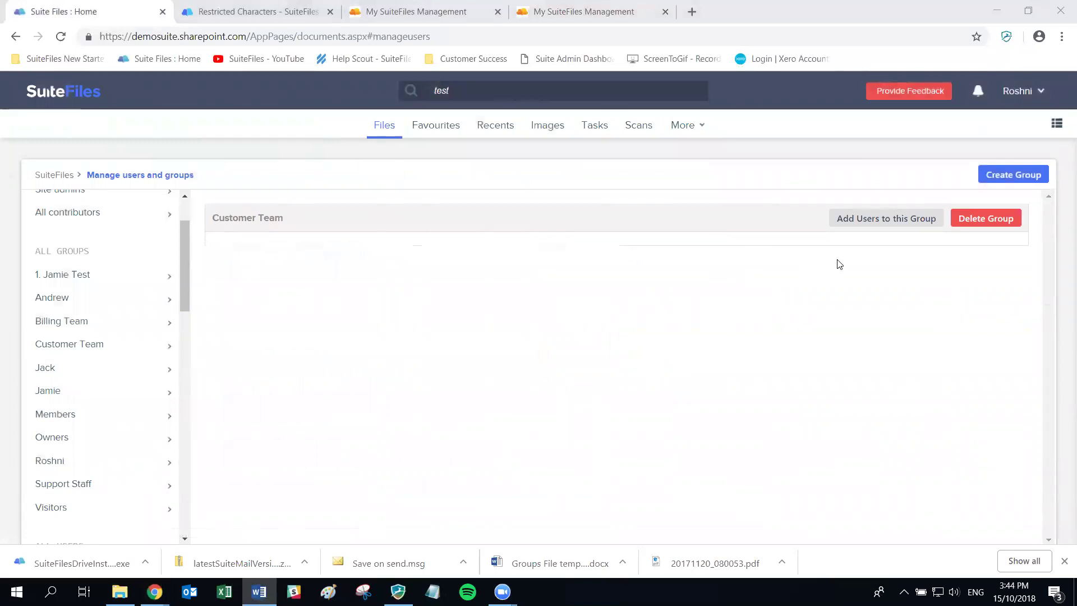
{"action": "left_click", "coordinate": [870, 223]}
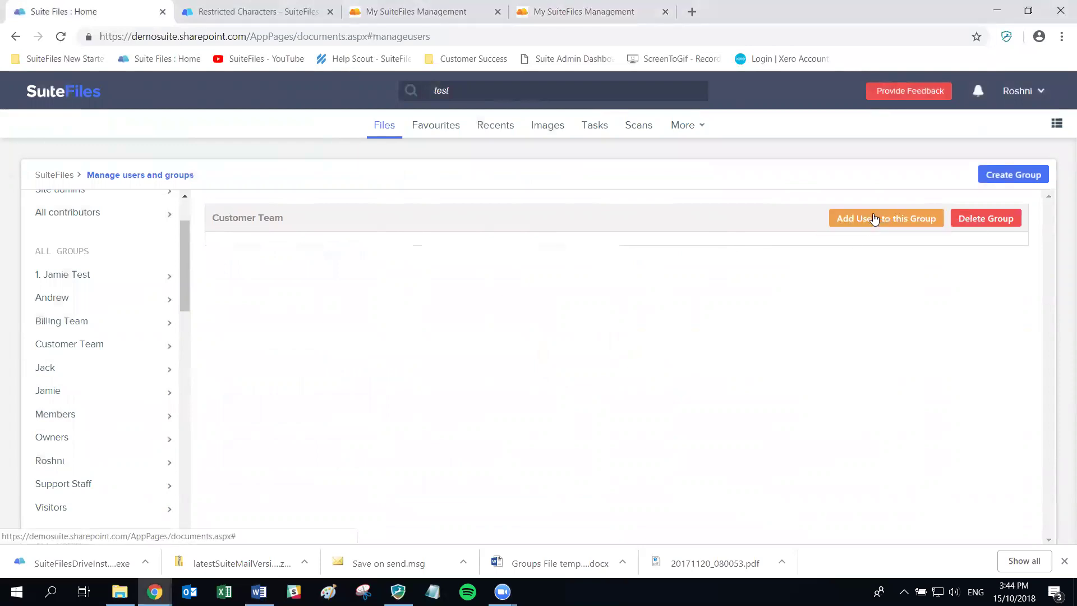
{"action": "left_click", "coordinate": [873, 218]}
Add three users to Customer Team and return to the Files home folder list
{"action": "left_click", "coordinate": [482, 196]}
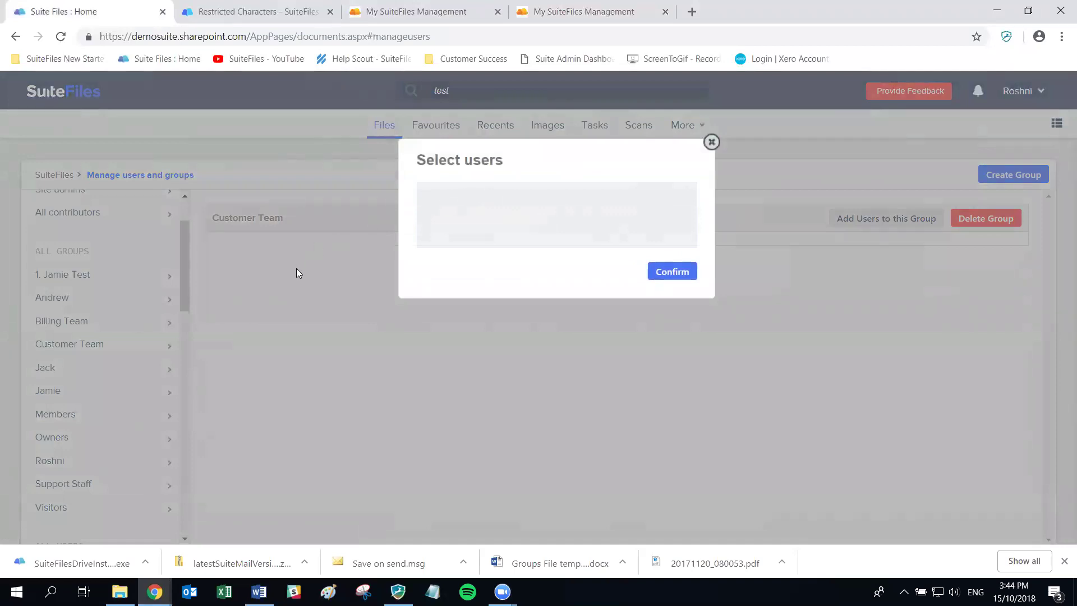
{"action": "type", "text": "Andrew"}
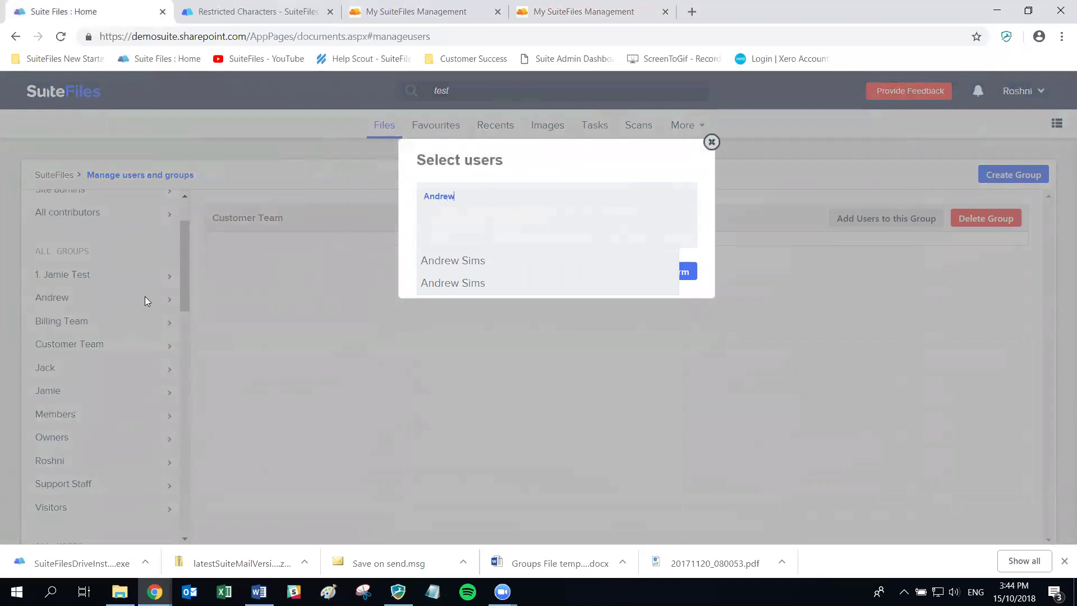
{"action": "left_click", "coordinate": [440, 260]}
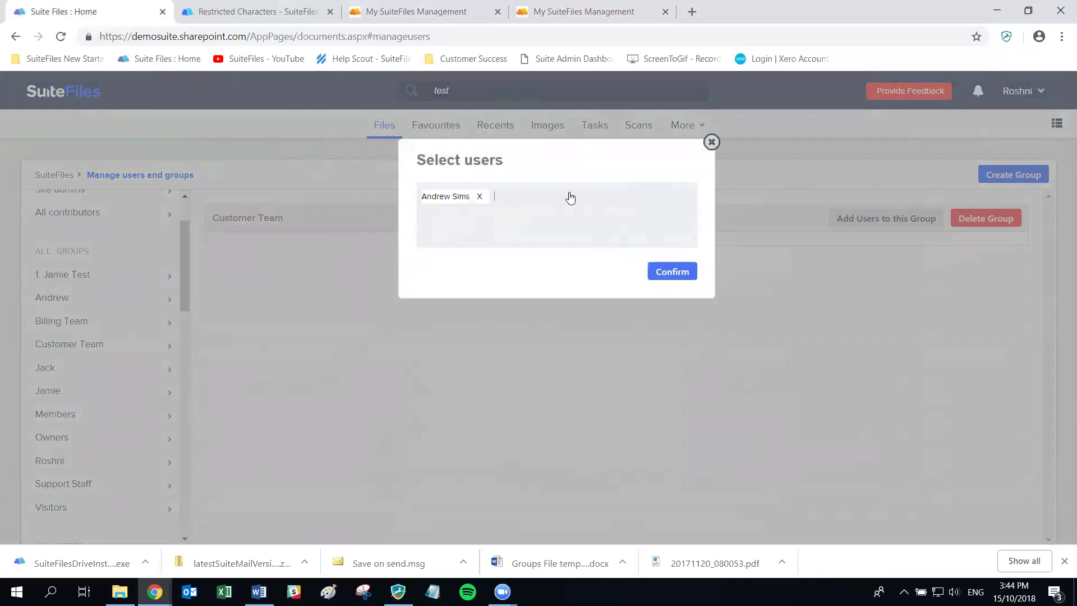
{"action": "type", "text": "Jai"}
{"action": "type", "text": "mie"}
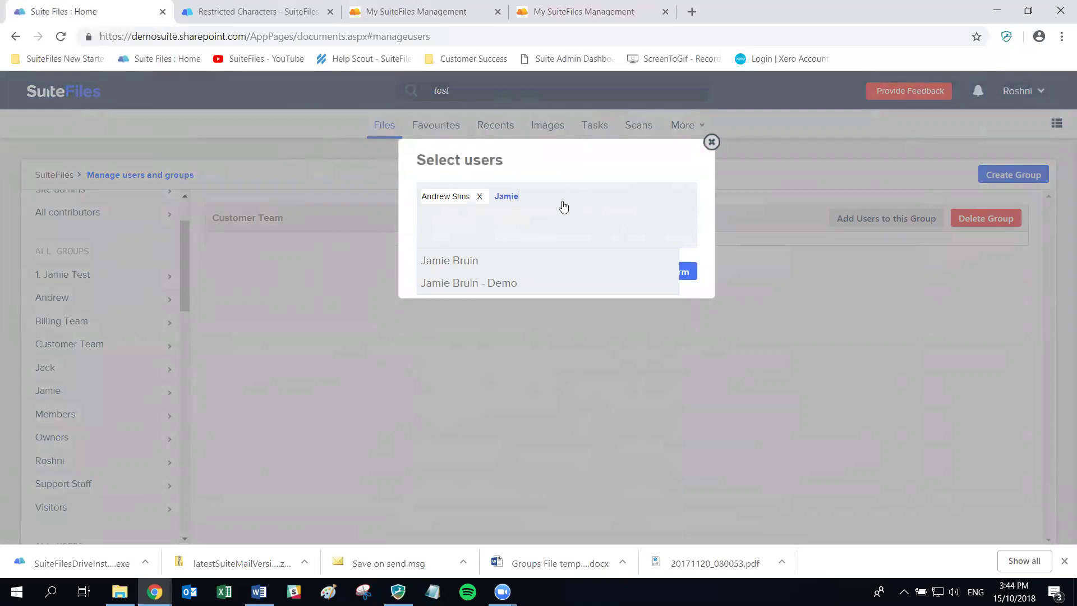
{"action": "left_click", "coordinate": [443, 282]}
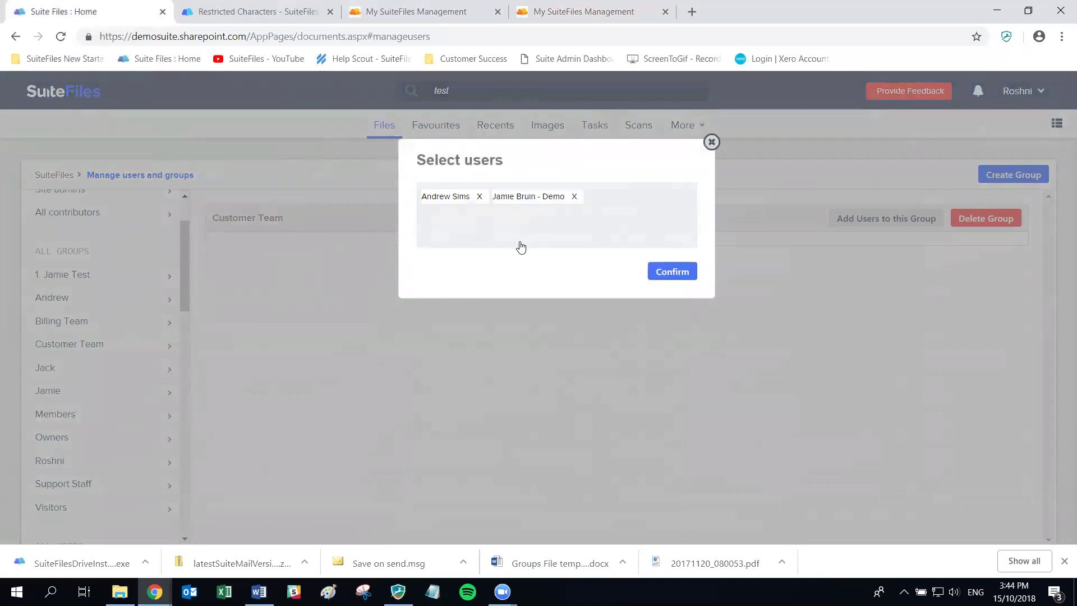
{"action": "type", "text": "roshni"}
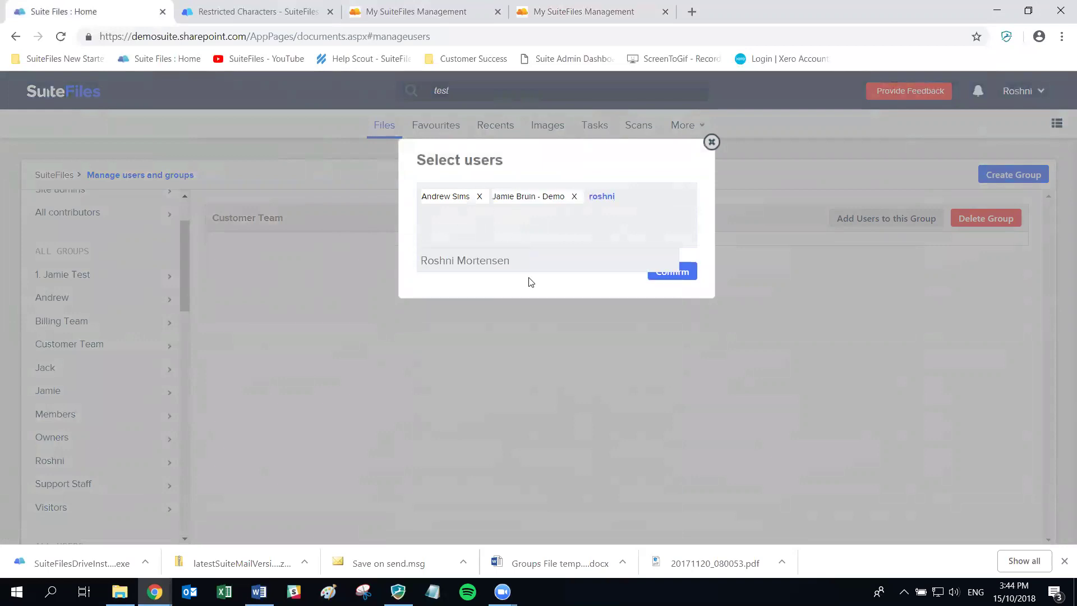
{"action": "left_click", "coordinate": [516, 262]}
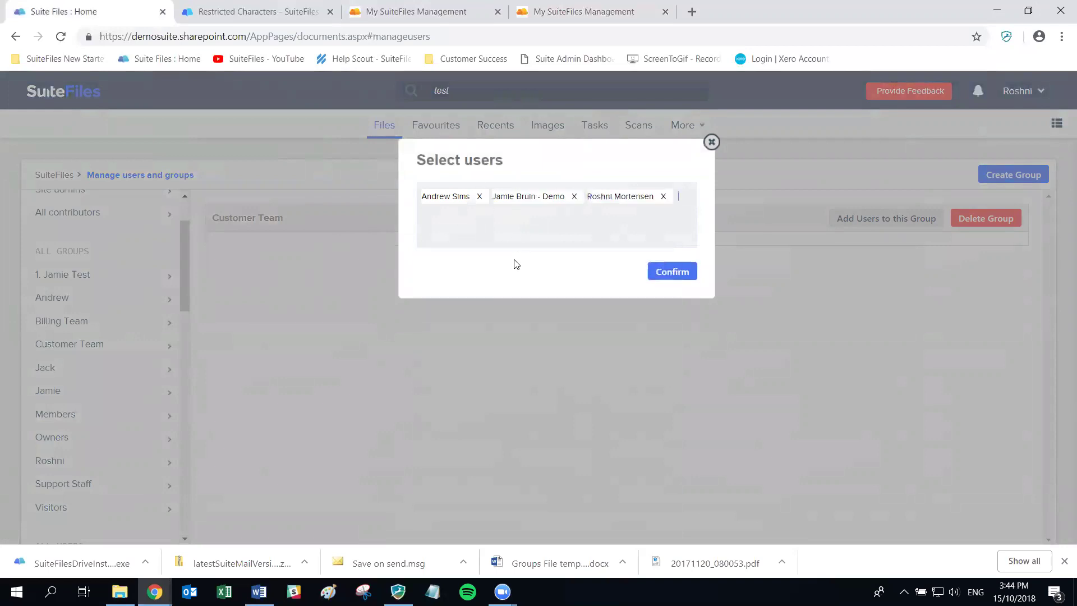
{"action": "left_click", "coordinate": [675, 271]}
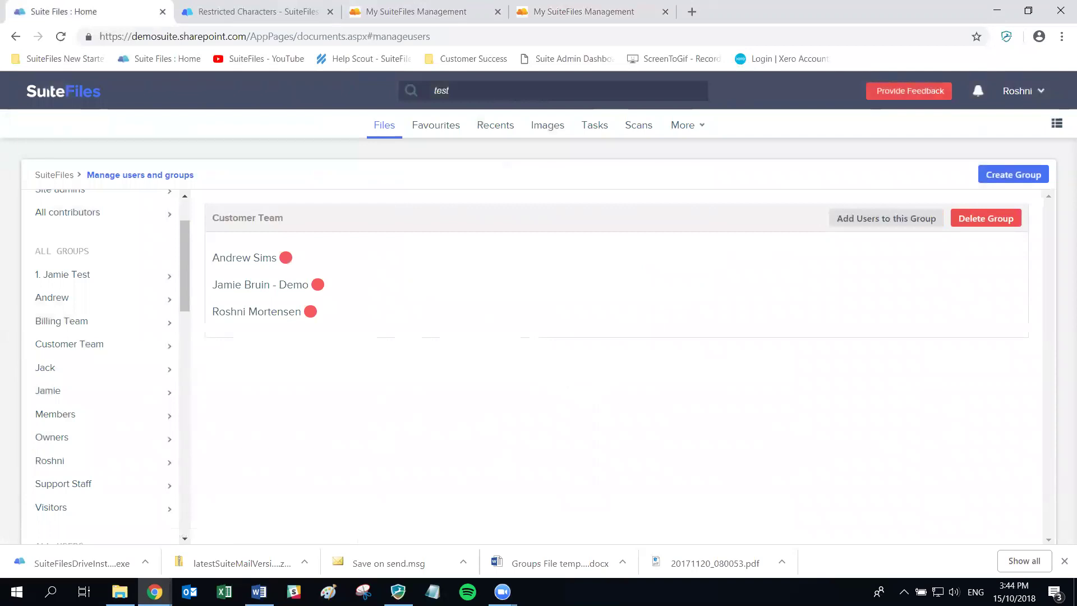
{"action": "key", "text": "alt+Tab"}
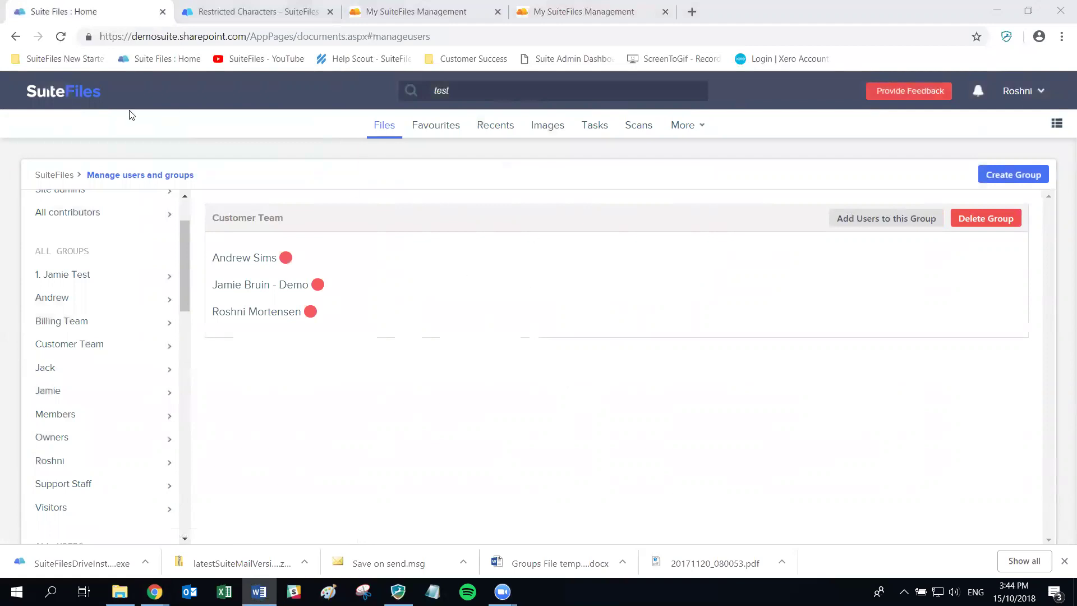
{"action": "left_click", "coordinate": [382, 127]}
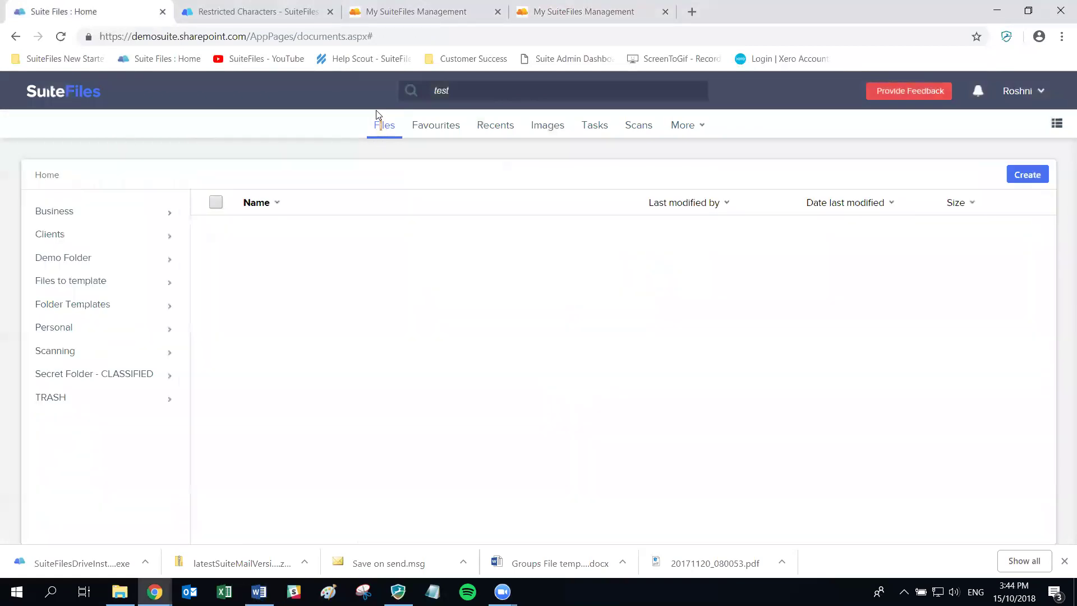
Reload, filter the Clients folder for 'sps' and open the SPS Accounting folder
{"action": "left_click", "coordinate": [61, 37]}
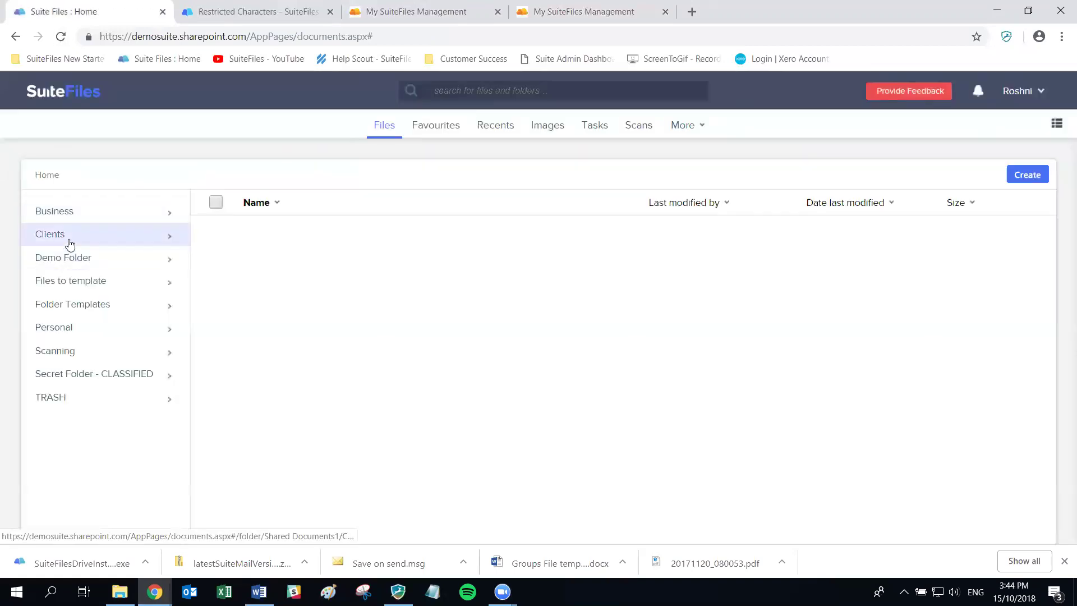
{"action": "left_click", "coordinate": [69, 242]}
{"action": "scroll", "coordinate": [104, 387], "scroll_direction": "down", "scroll_amount": 5}
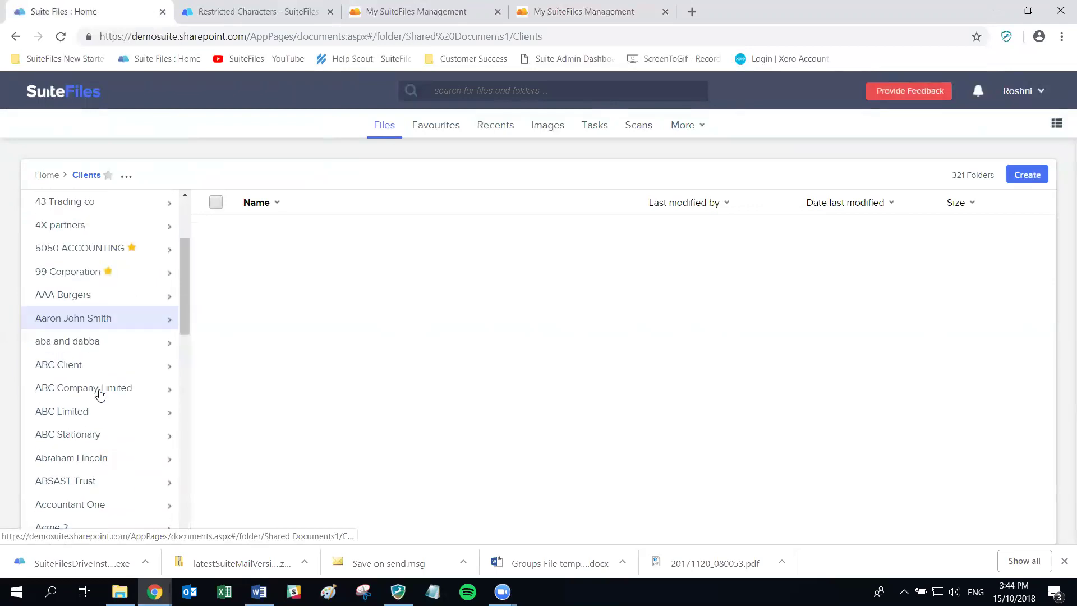
{"action": "scroll", "coordinate": [98, 395], "scroll_direction": "down", "scroll_amount": 4}
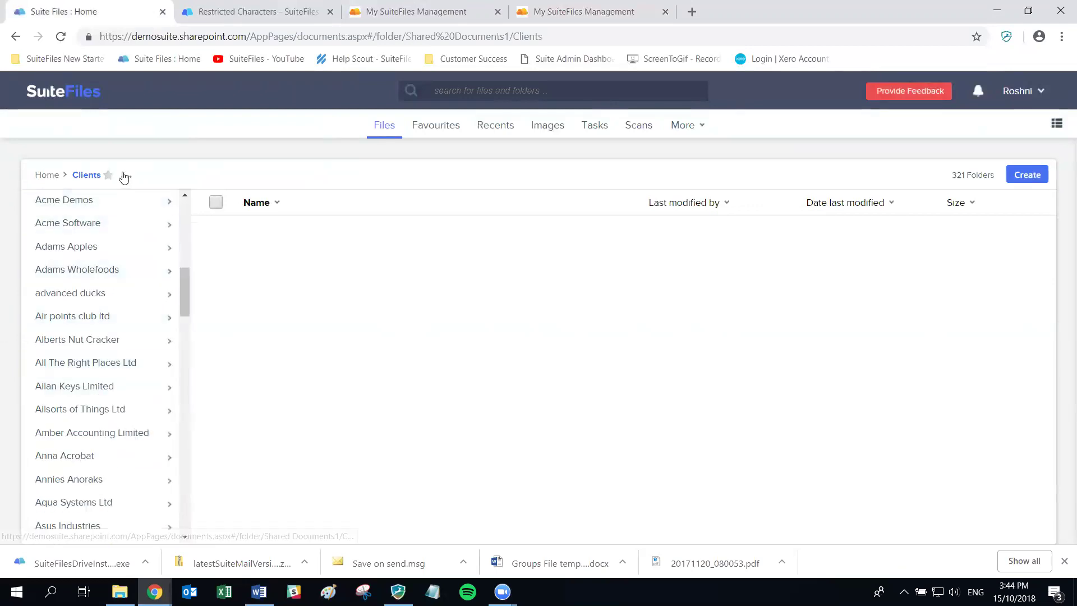
{"action": "scroll", "coordinate": [186, 229], "scroll_direction": "up", "scroll_amount": 10}
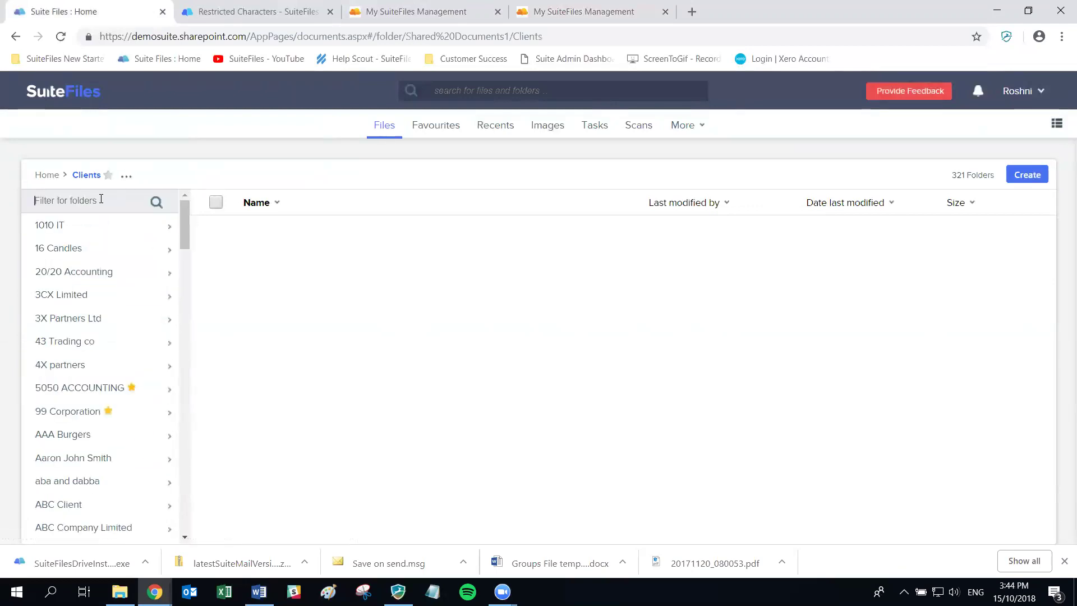
{"action": "left_click", "coordinate": [149, 206]}
{"action": "type", "text": "sps"}
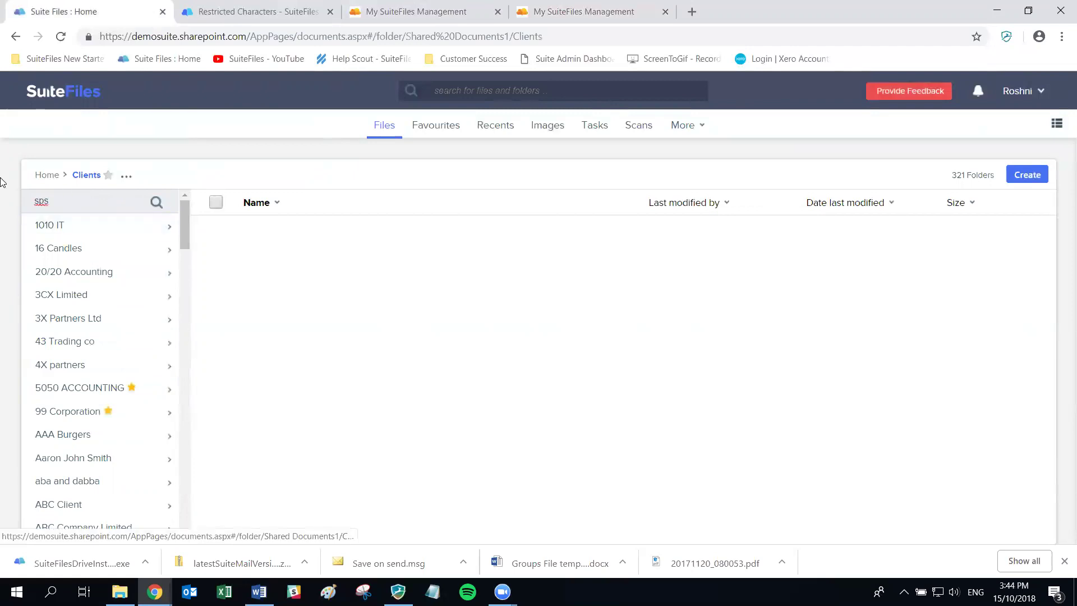
{"action": "key", "text": "Return"}
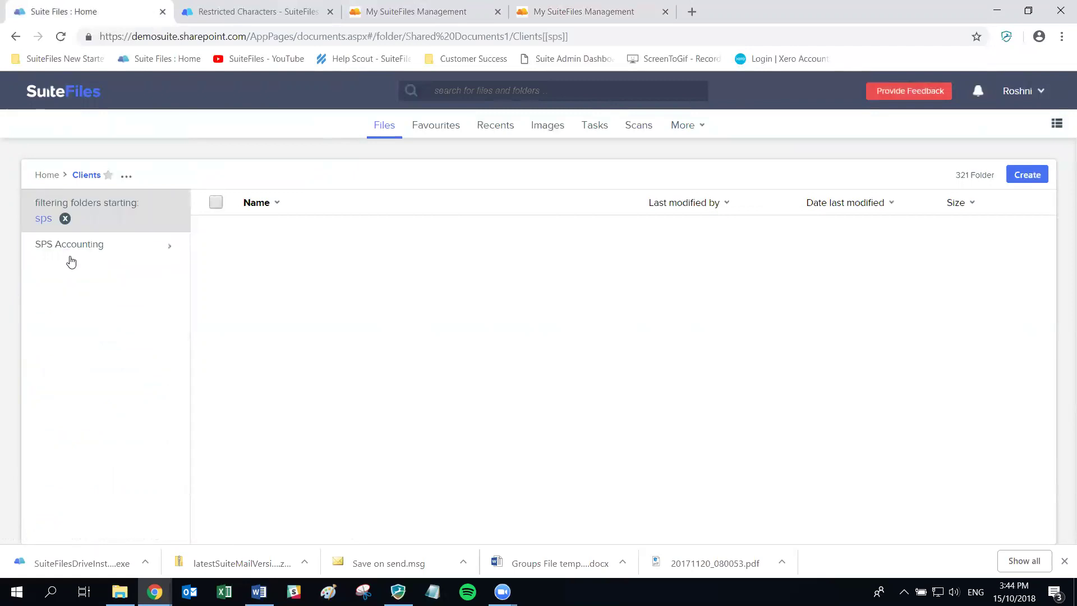
{"action": "left_click", "coordinate": [72, 243]}
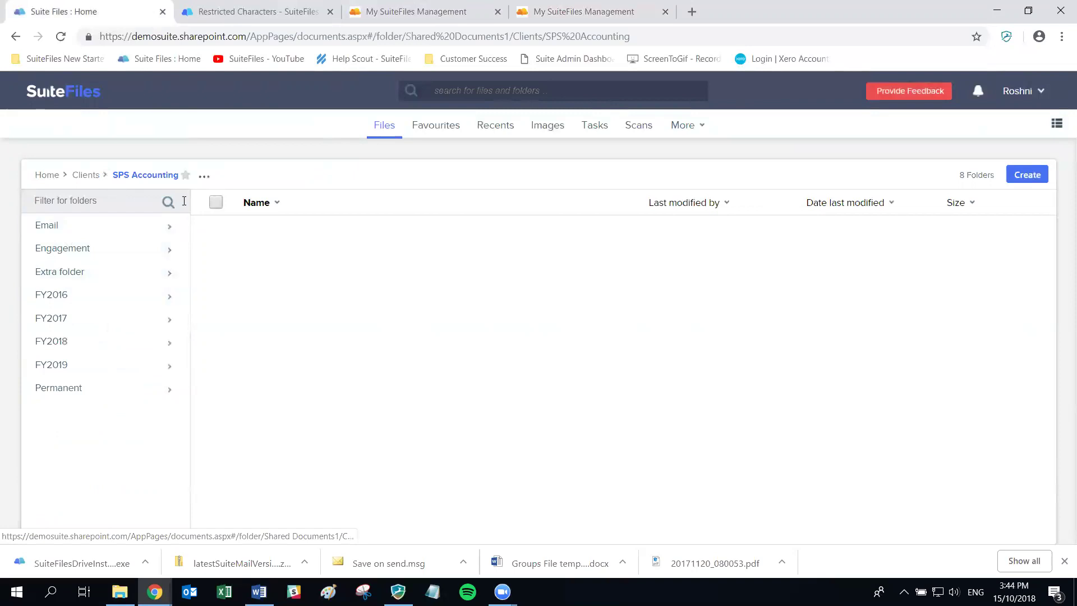
Turn on customised folder permissions for SPS Accounting
{"action": "left_click", "coordinate": [205, 178]}
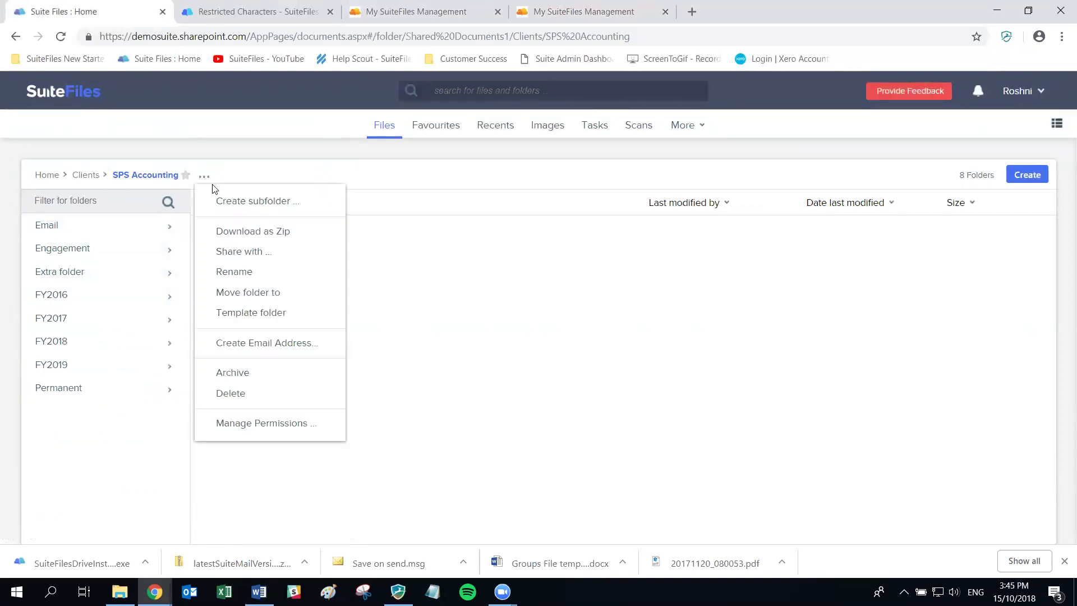
{"action": "left_click", "coordinate": [289, 424]}
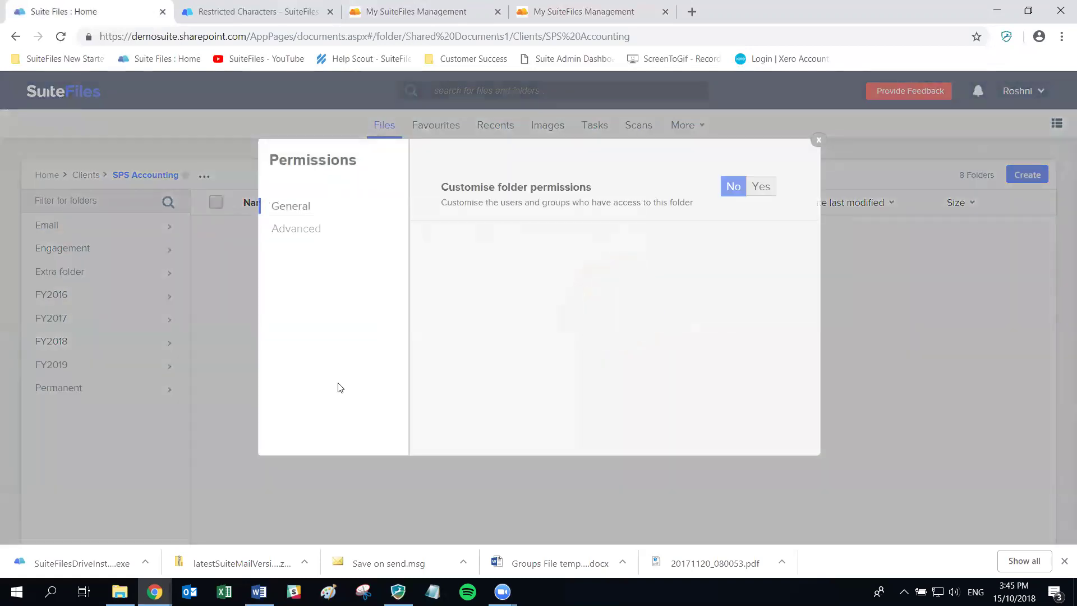
{"action": "left_click", "coordinate": [767, 191]}
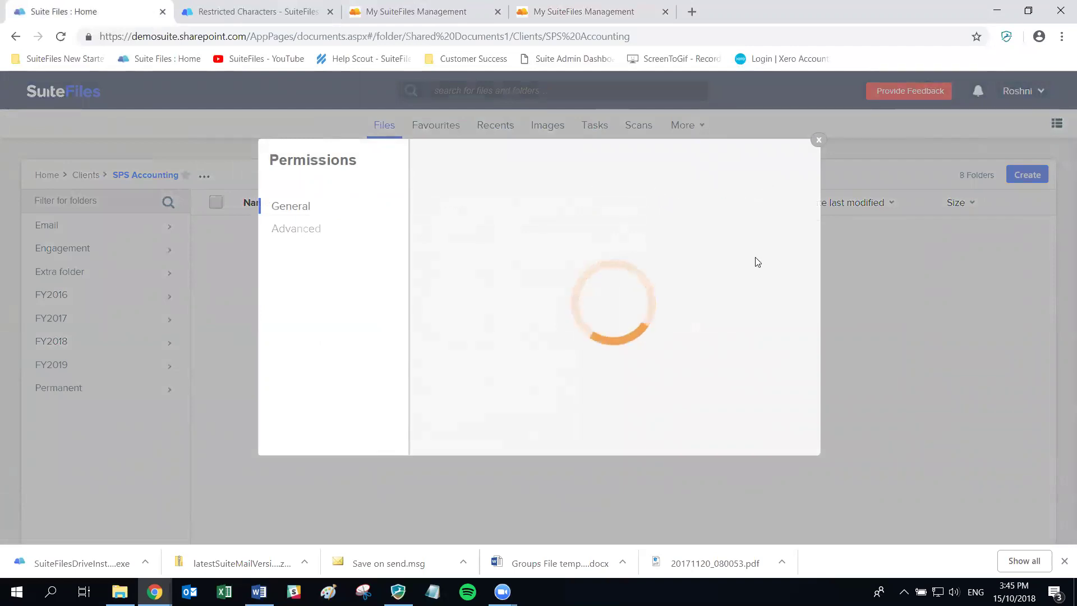
Give Customer Team edit access to the folder and close the permissions window
{"action": "left_click", "coordinate": [583, 272]}
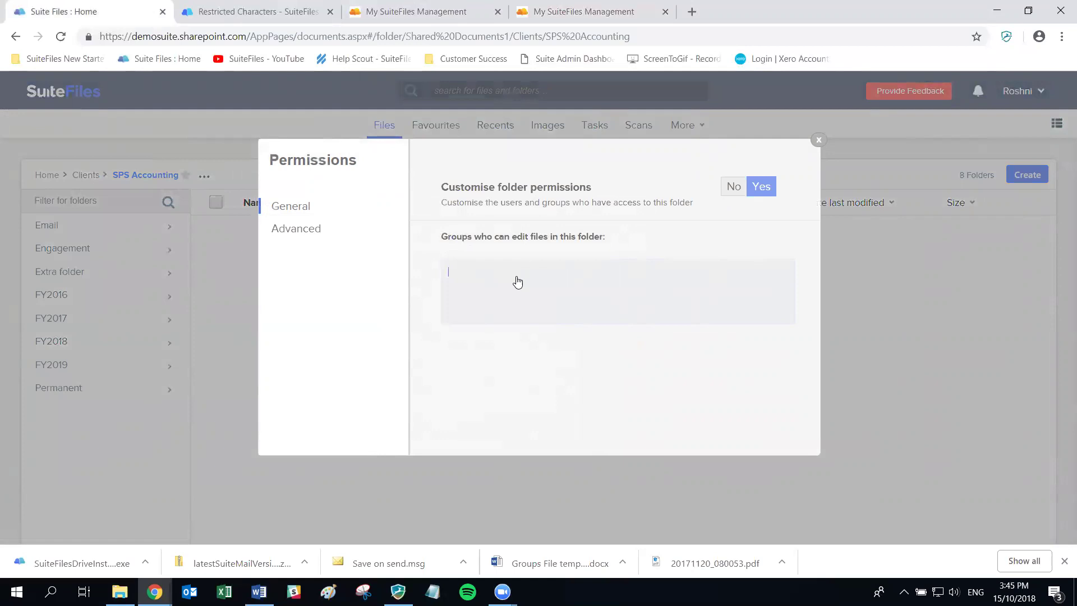
{"action": "type", "text": "Cu"}
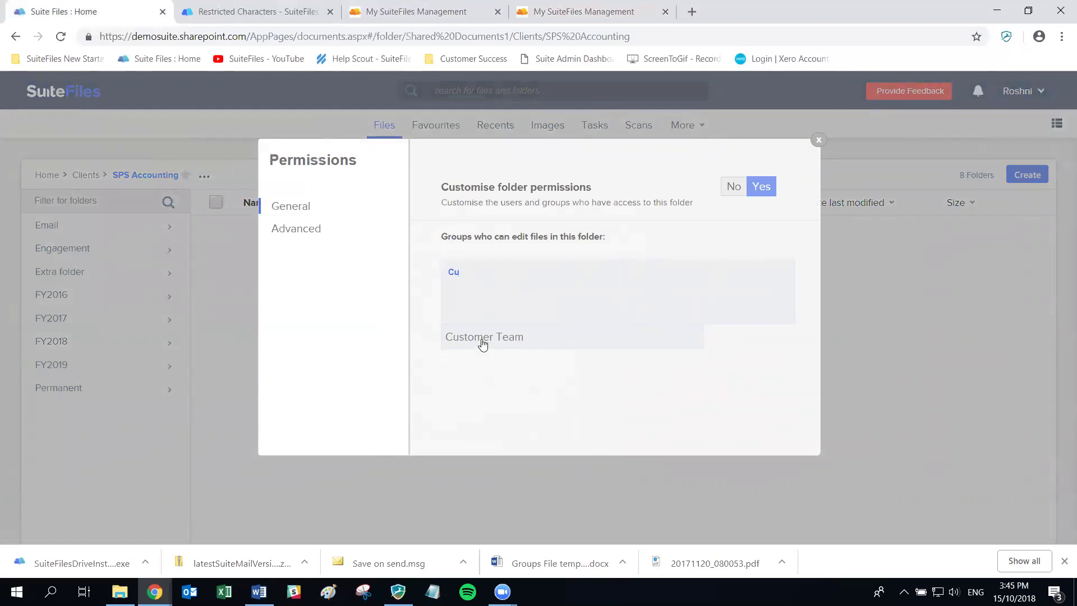
{"action": "left_click", "coordinate": [482, 339]}
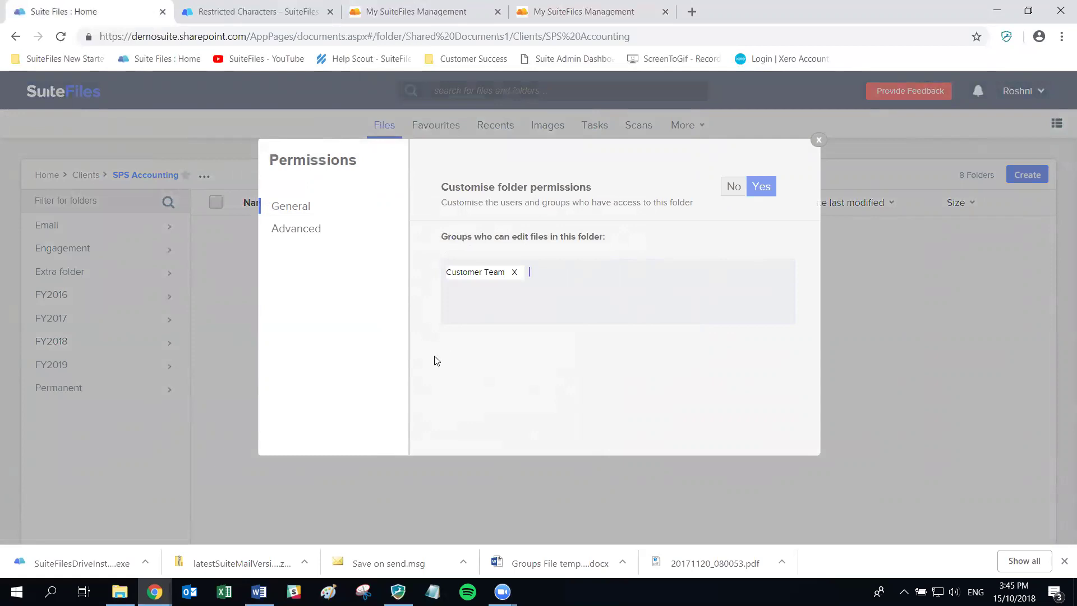
{"action": "key", "text": "alt+Tab"}
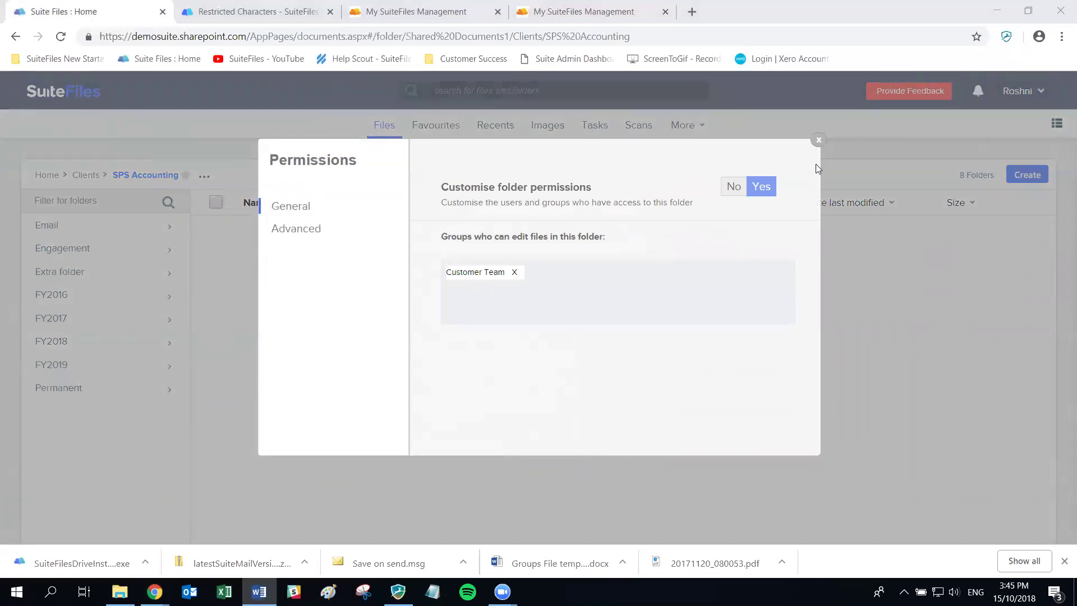
{"action": "left_click", "coordinate": [818, 141]}
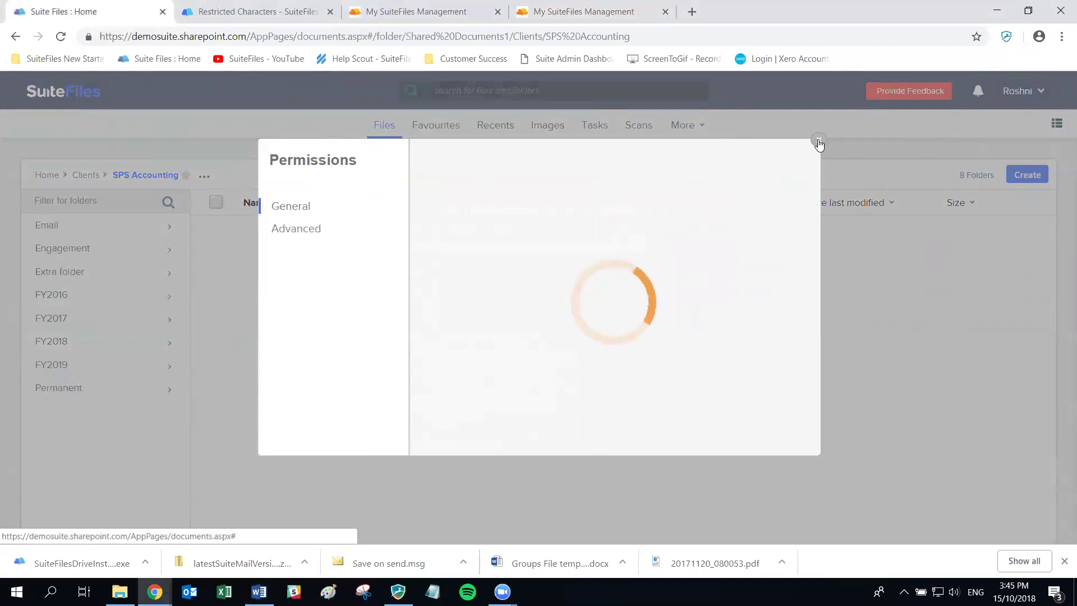
{"action": "left_click", "coordinate": [819, 142]}
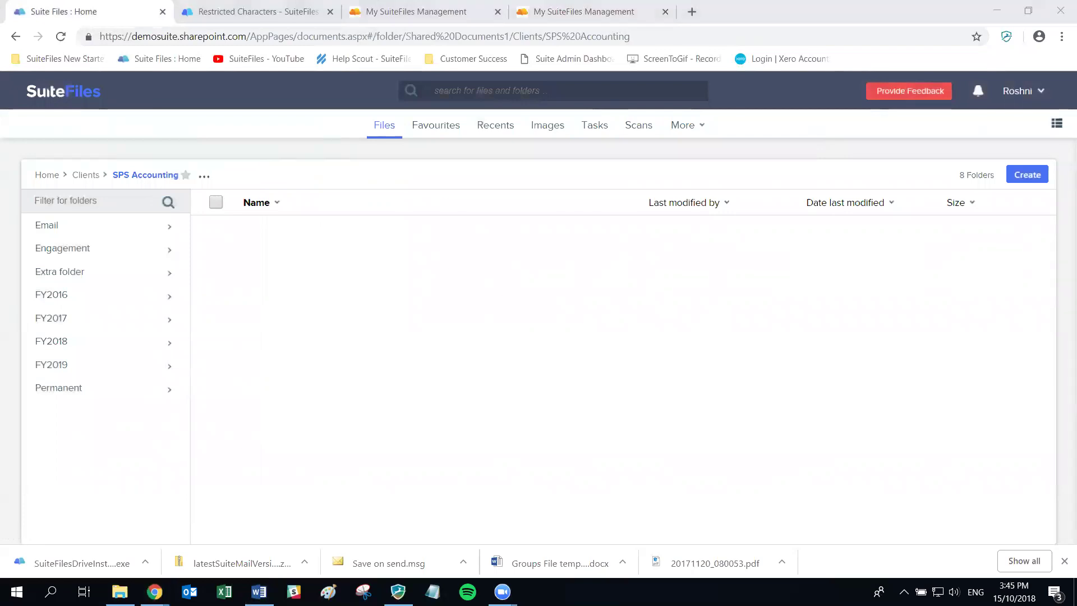
Open a private browsing window and load the demosuite site
{"action": "key", "text": "ctrl+shift+n"}
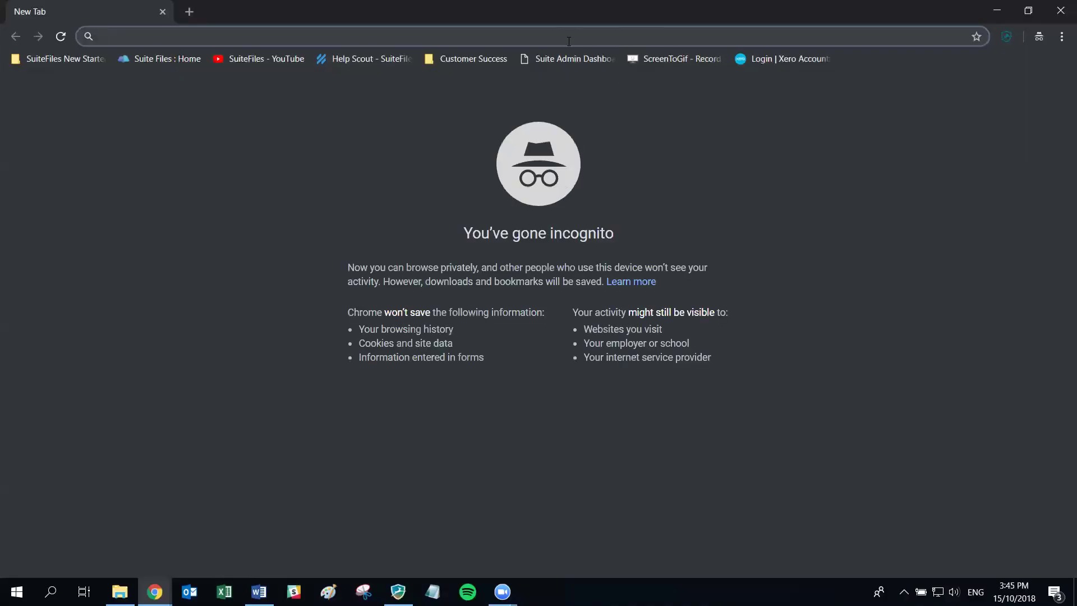
{"action": "type", "text": "demosuite.sharepoint.com"}
{"action": "key", "text": "Return"}
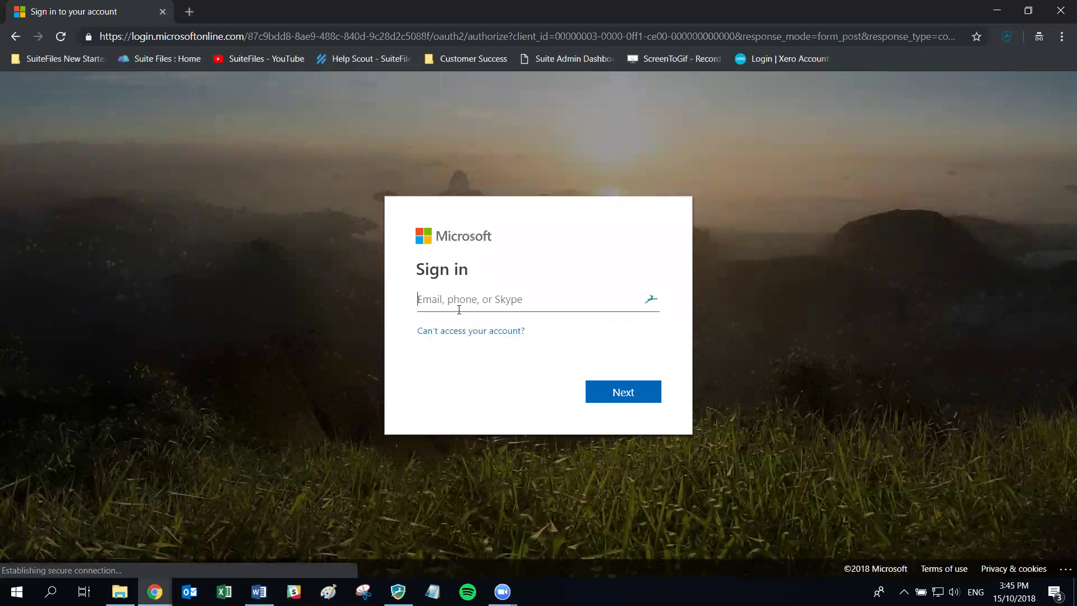
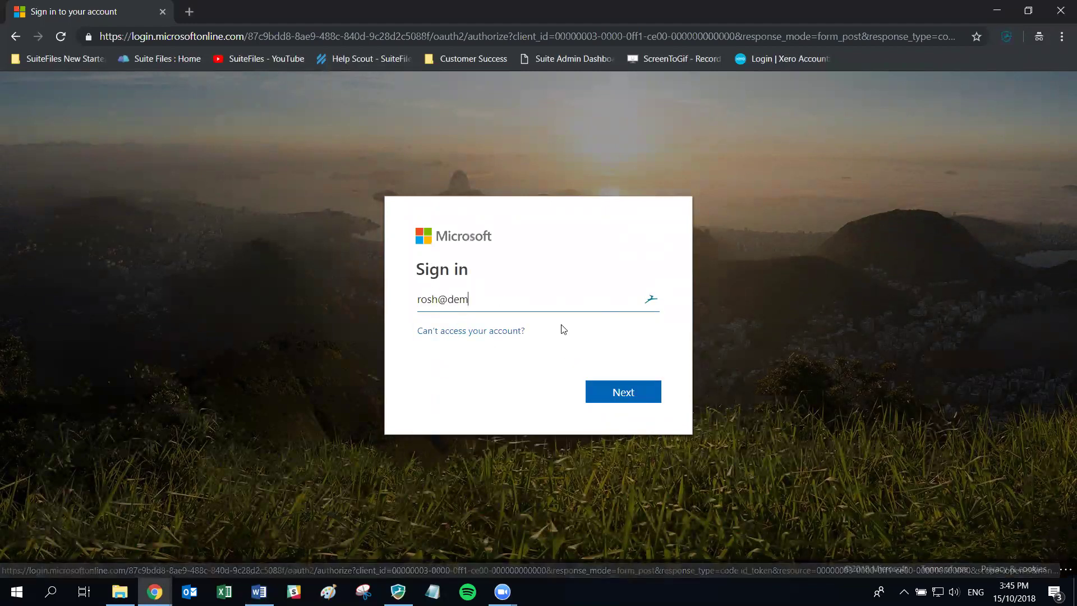
Sign in with the saved account email and password, declining to stay signed in
{"action": "left_click", "coordinate": [548, 304]}
{"action": "left_click", "coordinate": [482, 433]}
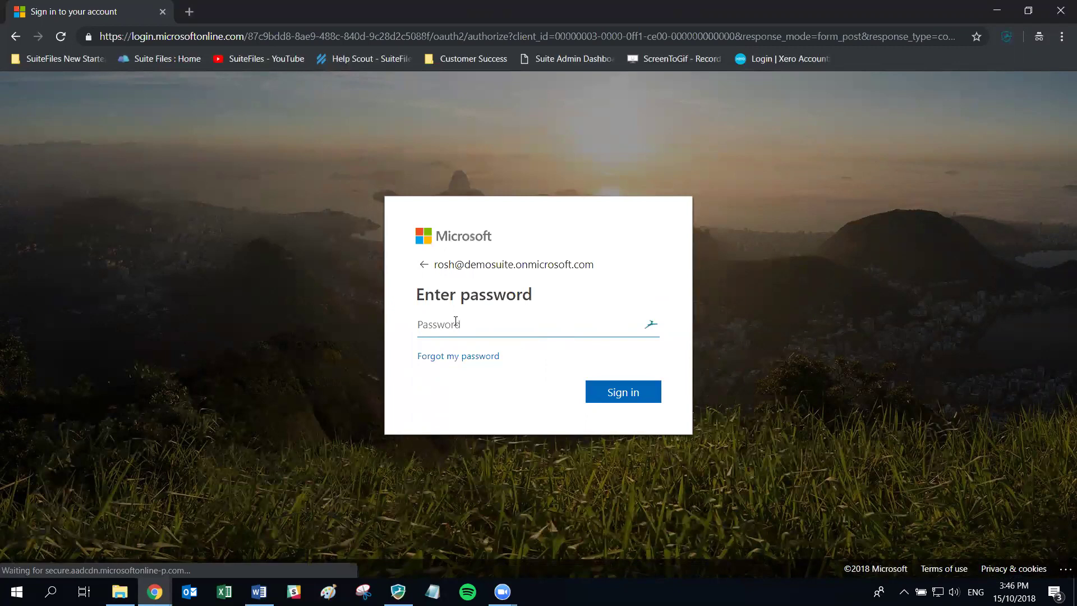
{"action": "left_click", "coordinate": [457, 325]}
{"action": "left_click", "coordinate": [480, 469]}
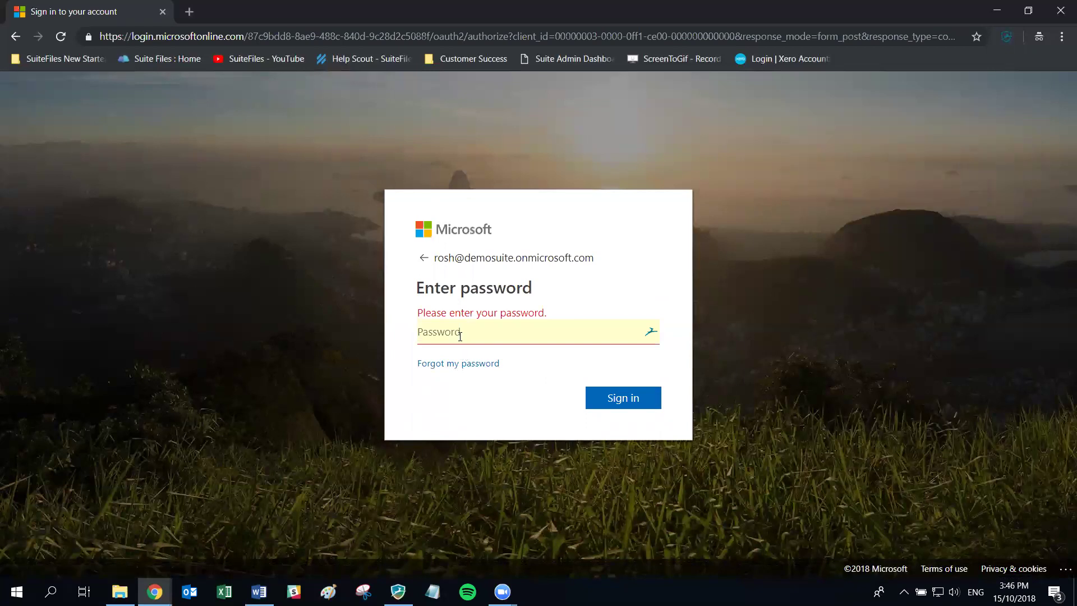
{"action": "left_click", "coordinate": [503, 329]}
{"action": "type", "text": "••"}
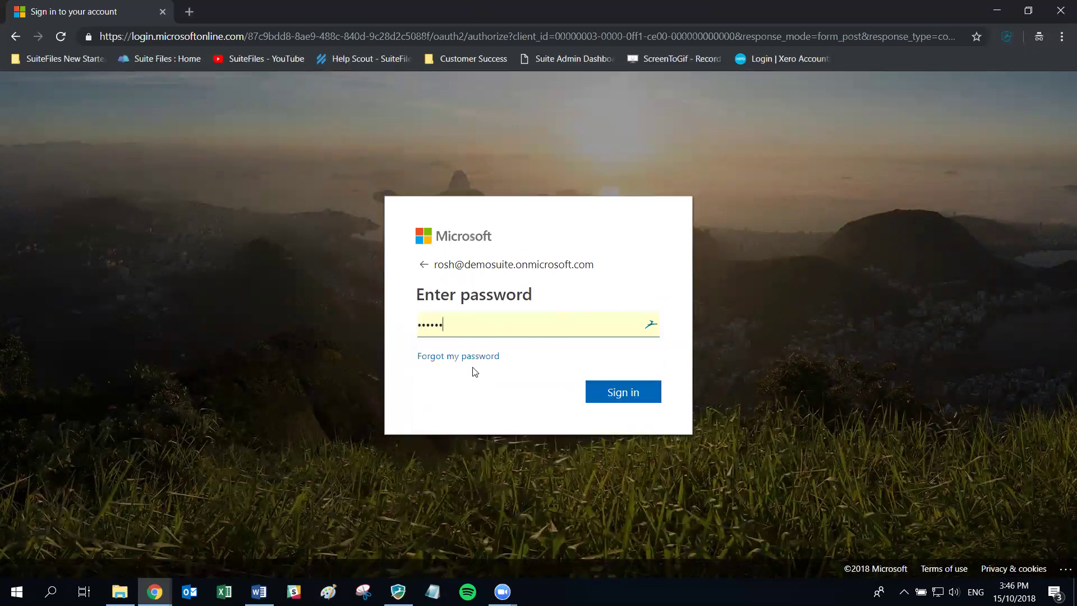
{"action": "key", "text": "Return"}
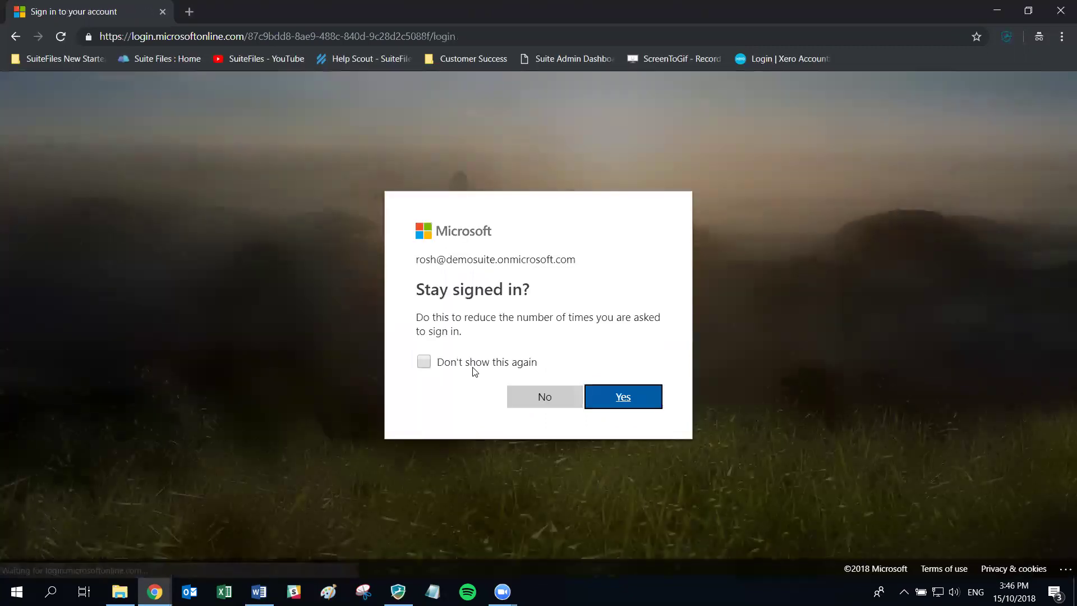
{"action": "left_click", "coordinate": [542, 399]}
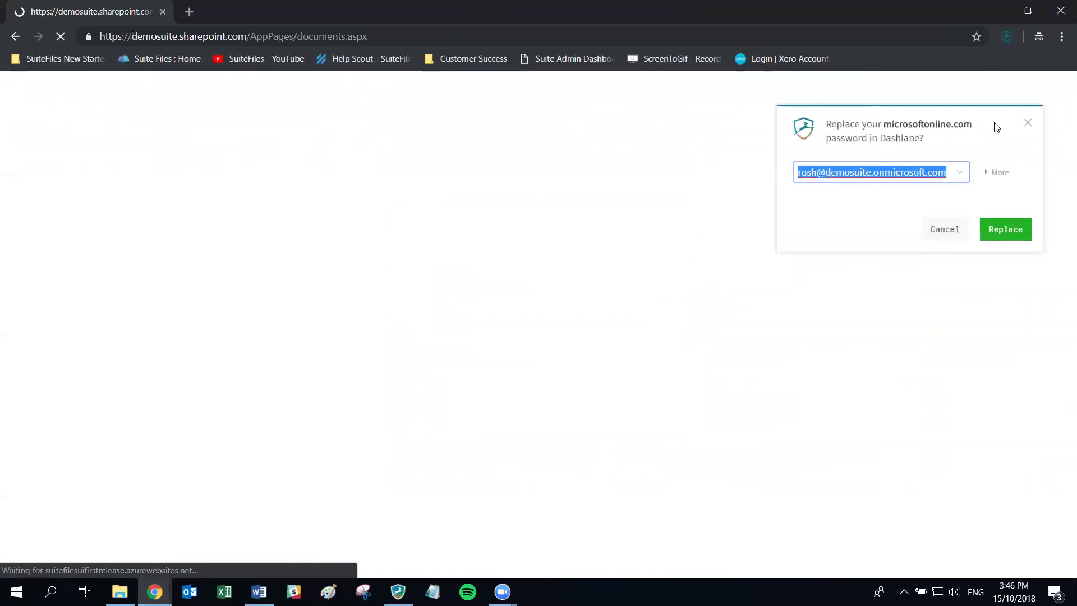
{"action": "left_click", "coordinate": [1027, 122]}
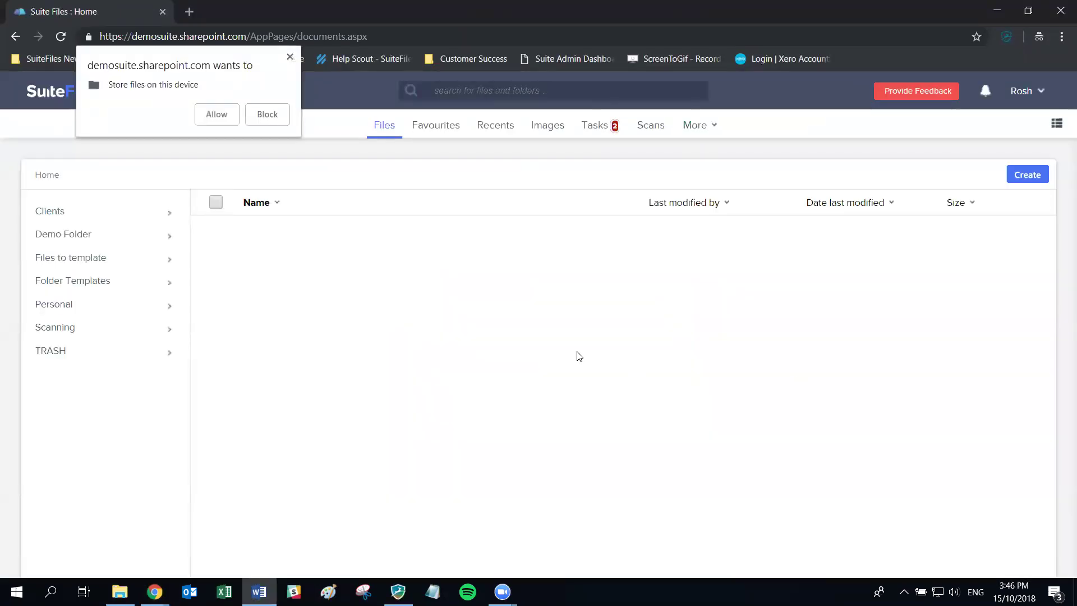
Allow the site to store files, then look through the More and account menus
{"action": "left_click", "coordinate": [216, 114]}
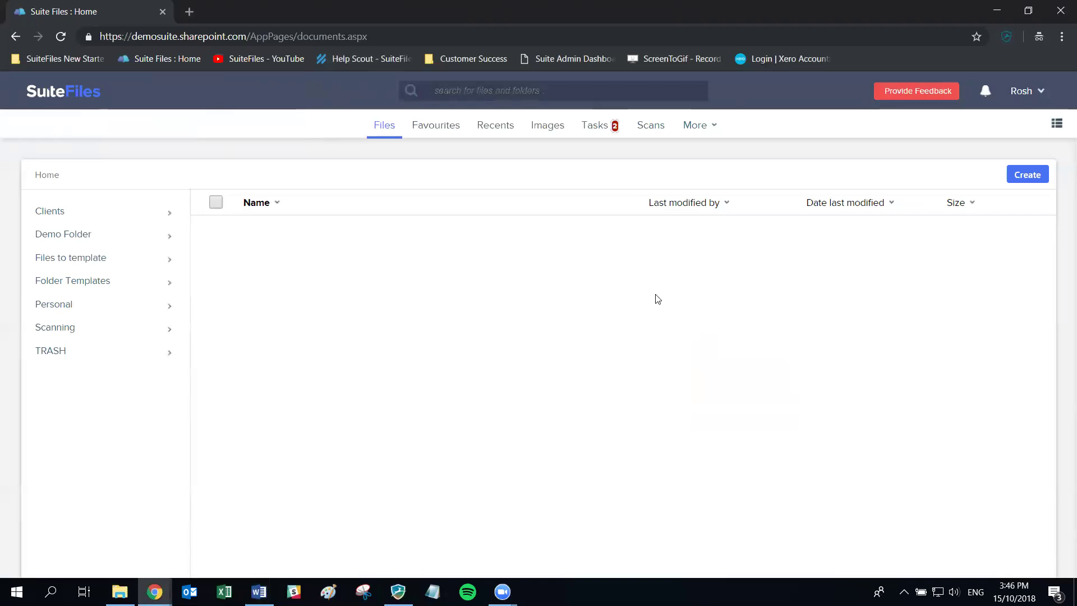
{"action": "left_click", "coordinate": [701, 130]}
{"action": "left_click", "coordinate": [695, 131]}
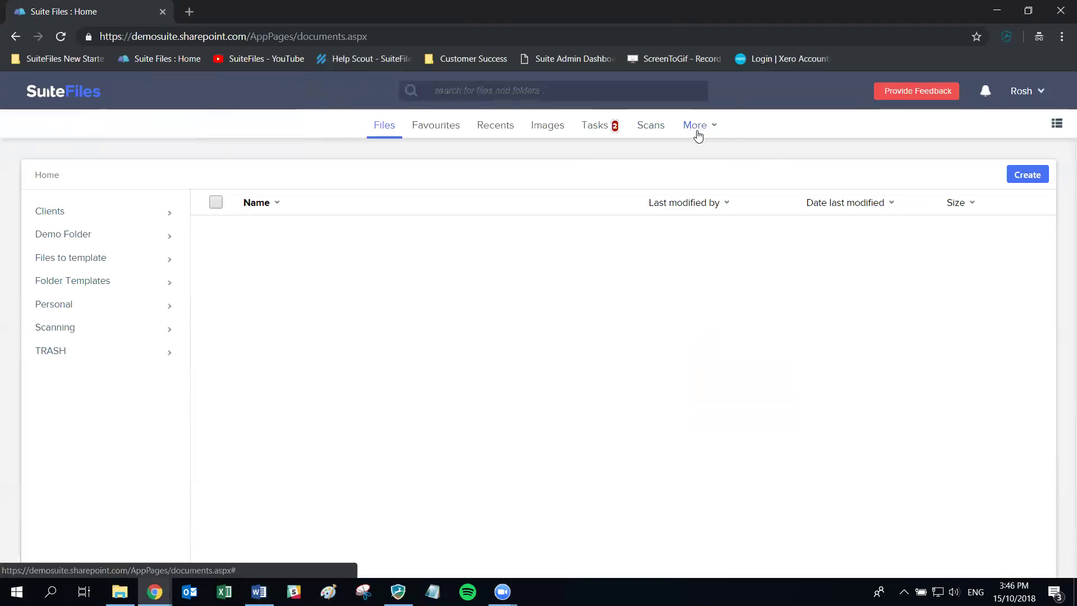
{"action": "left_click", "coordinate": [1019, 95]}
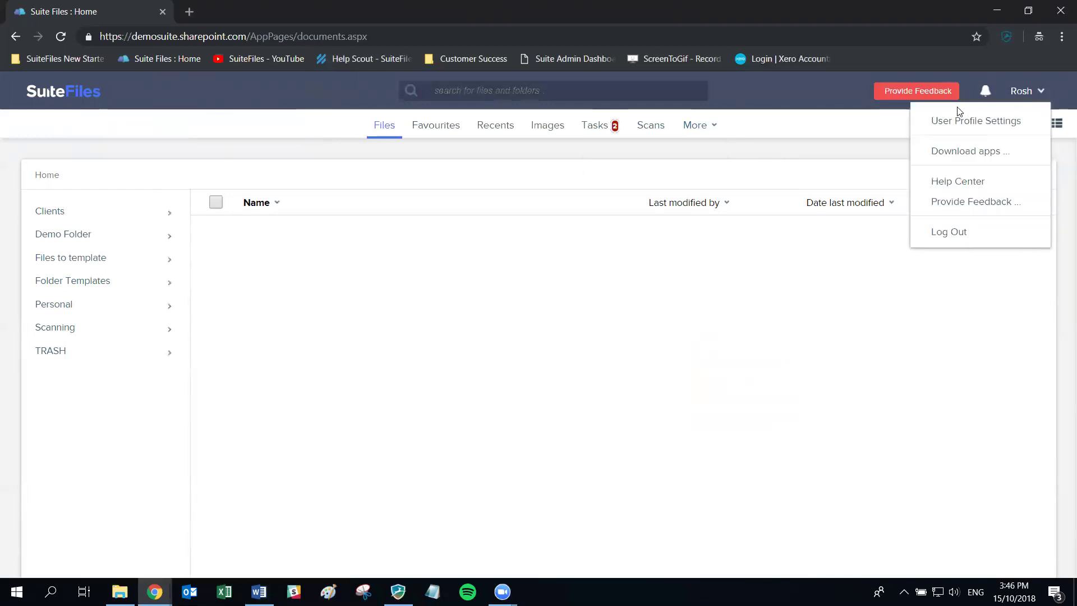
{"action": "left_click", "coordinate": [693, 129]}
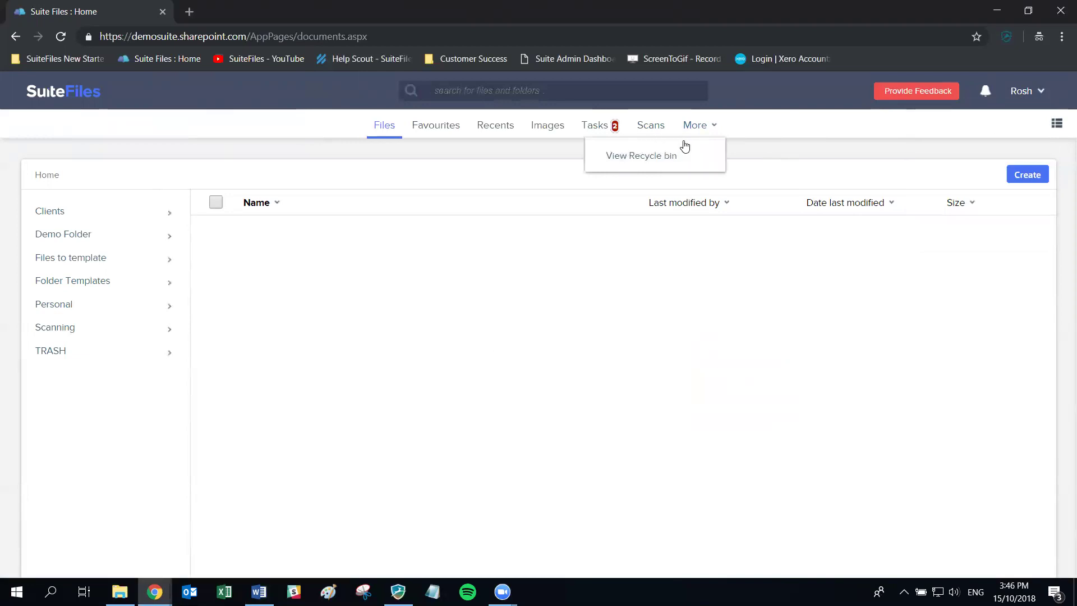
{"action": "left_click", "coordinate": [461, 283]}
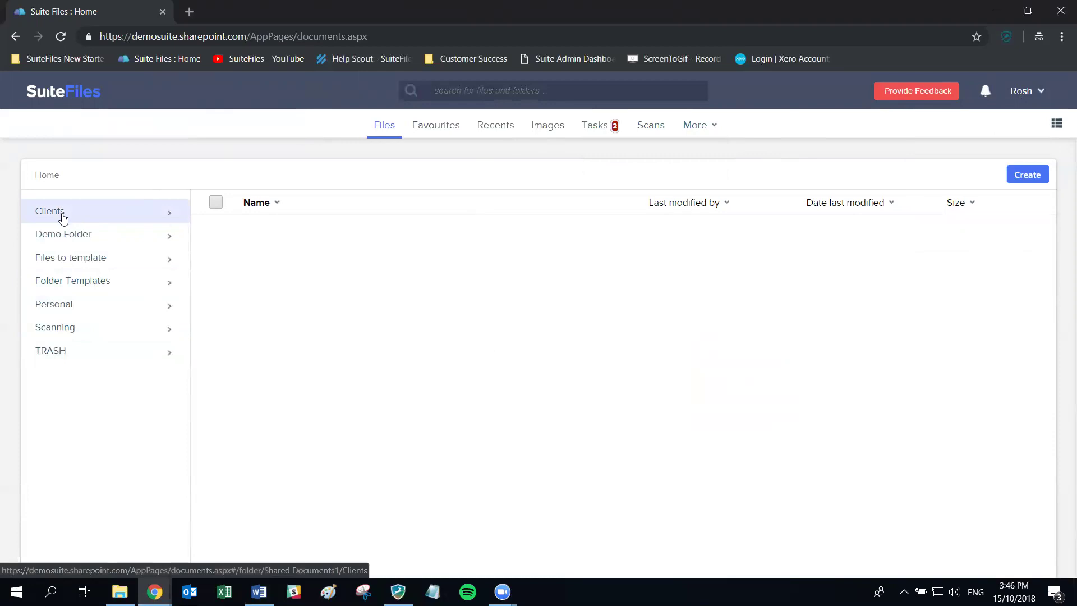
Open Clients, filter for 'sps', then clear the filter to list all 321 client folders
{"action": "left_click", "coordinate": [64, 218]}
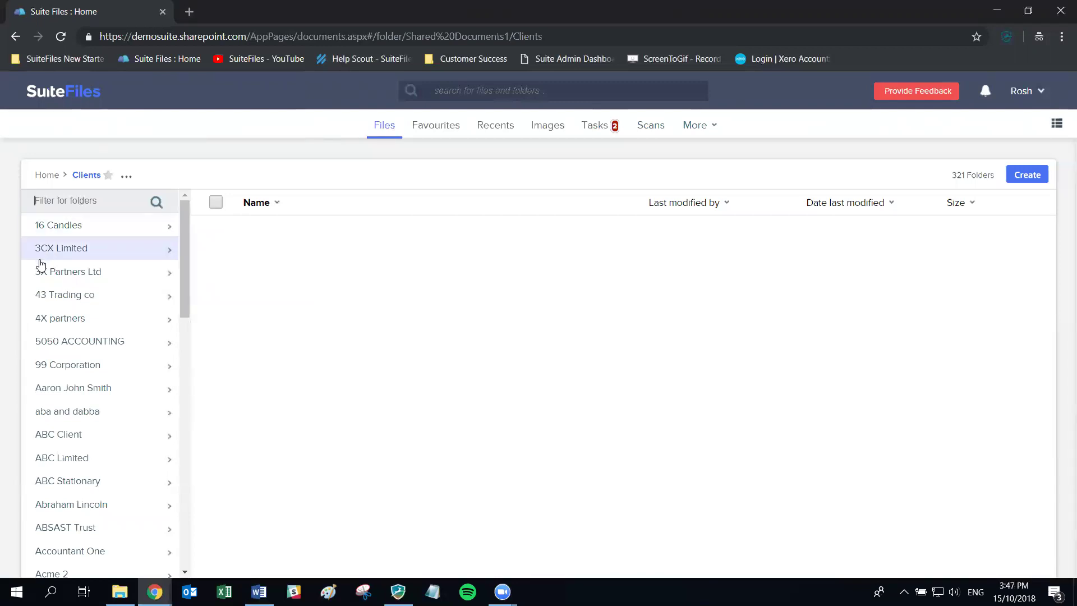
{"action": "type", "text": "sps"}
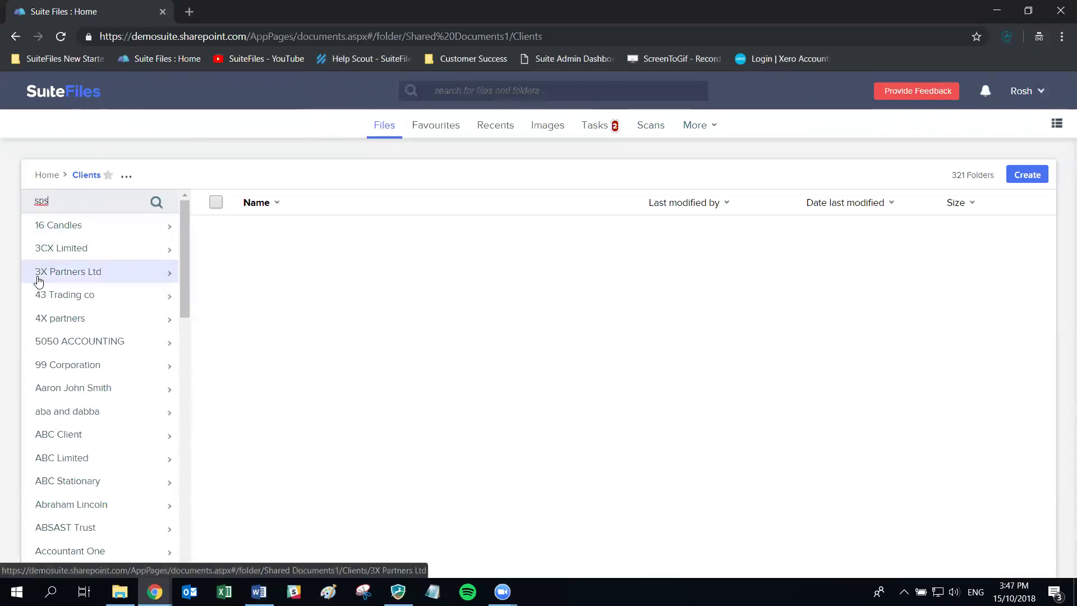
{"action": "key", "text": "Return"}
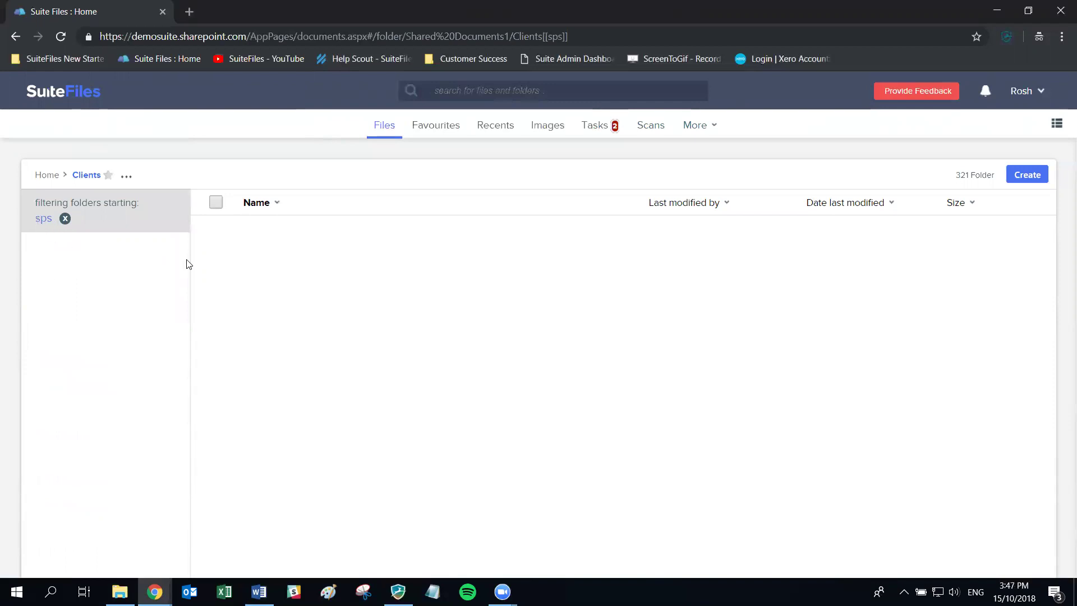
{"action": "left_click", "coordinate": [65, 218]}
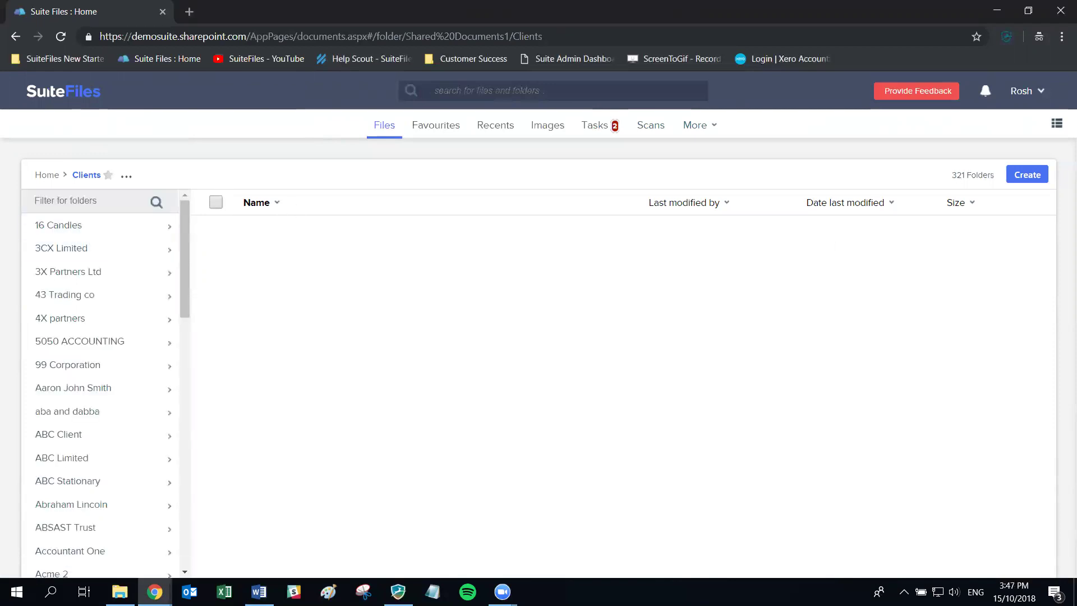
{"action": "key", "text": "alt+Tab"}
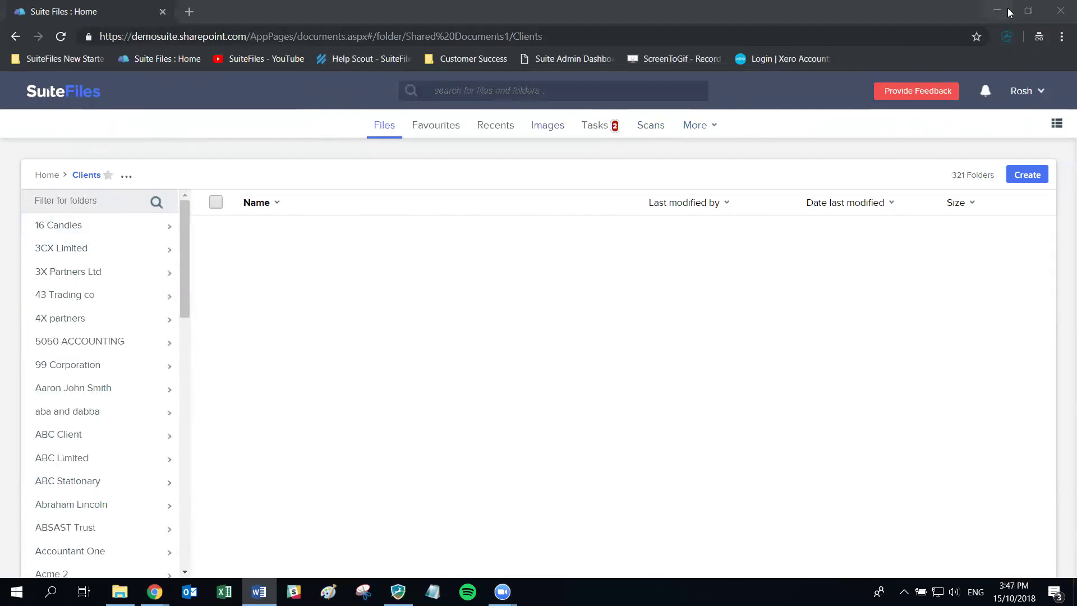
Switch to the window showing SPS Accounting and open its permission settings
{"action": "left_click", "coordinate": [991, 10]}
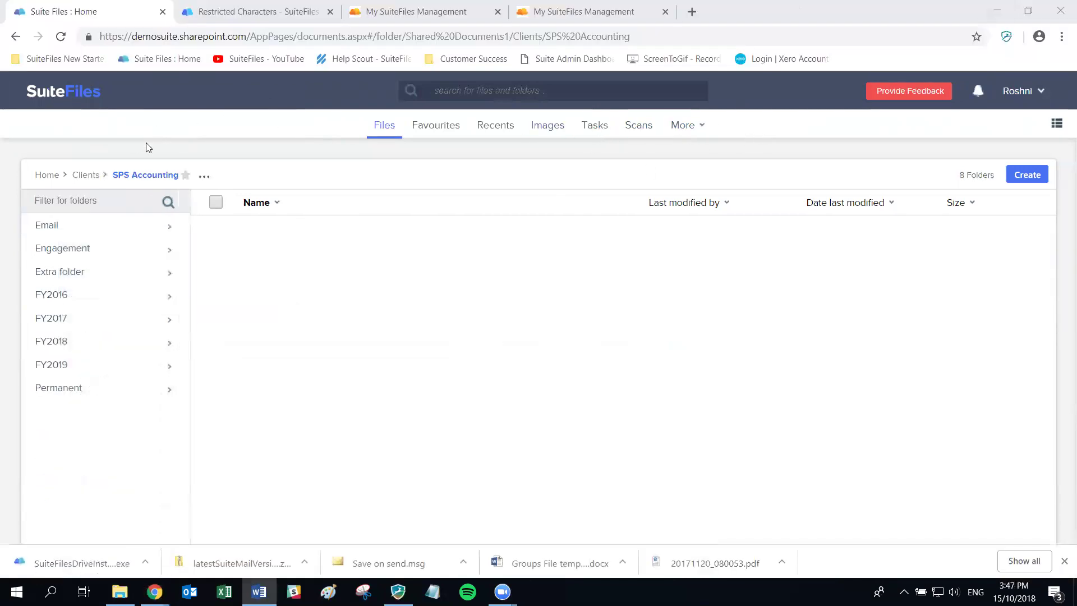
{"action": "right_click", "coordinate": [204, 179]}
{"action": "left_click", "coordinate": [204, 169]}
{"action": "left_click", "coordinate": [204, 179]}
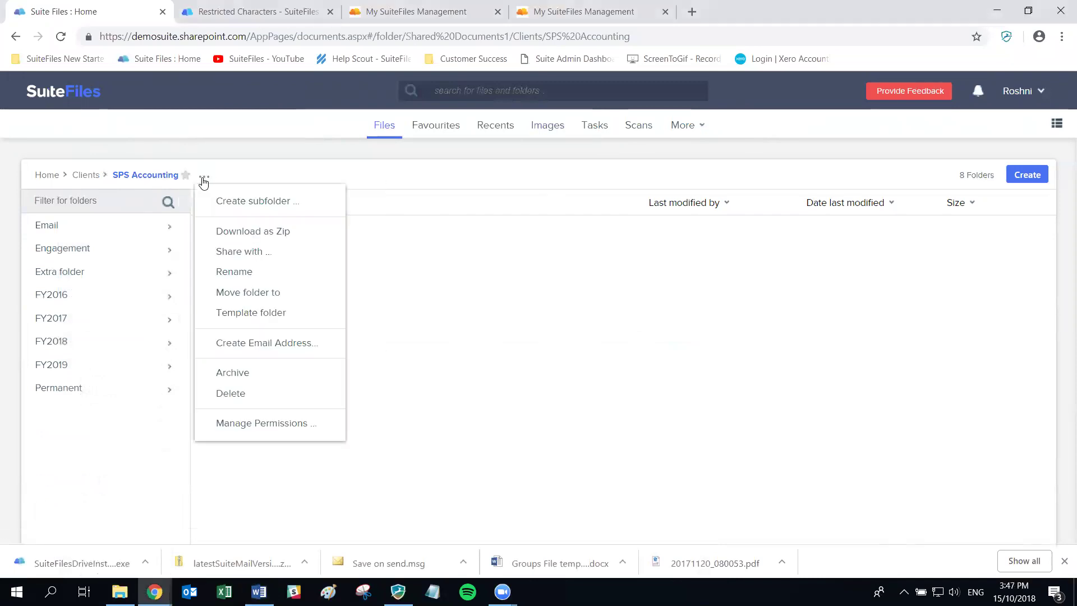
{"action": "left_click", "coordinate": [246, 425]}
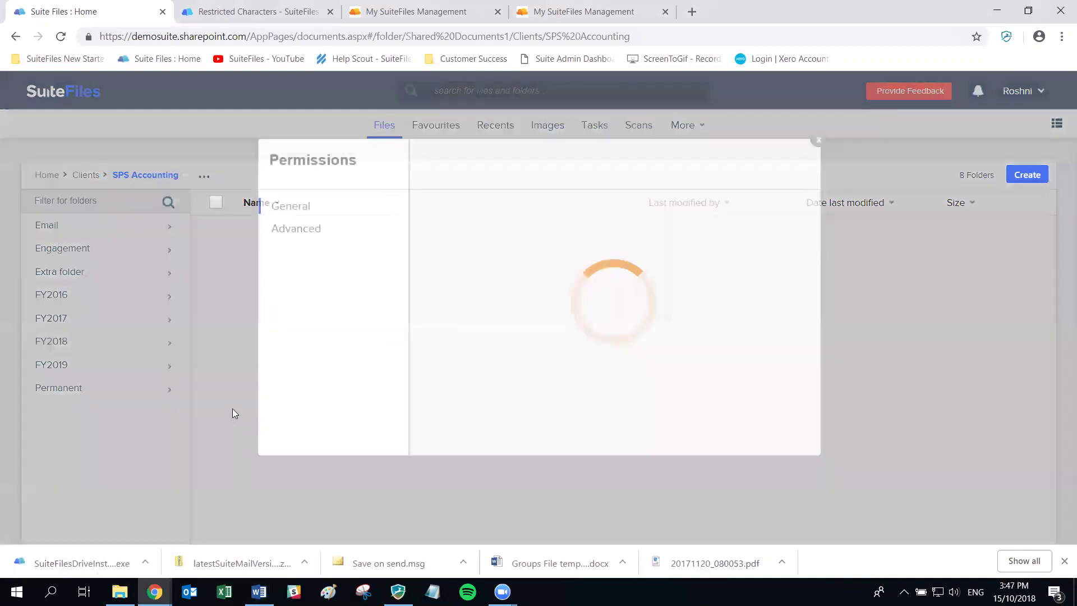
Set Billing Team to read-only and Support Staff to edit, then close the dialog
{"action": "left_click", "coordinate": [285, 233]}
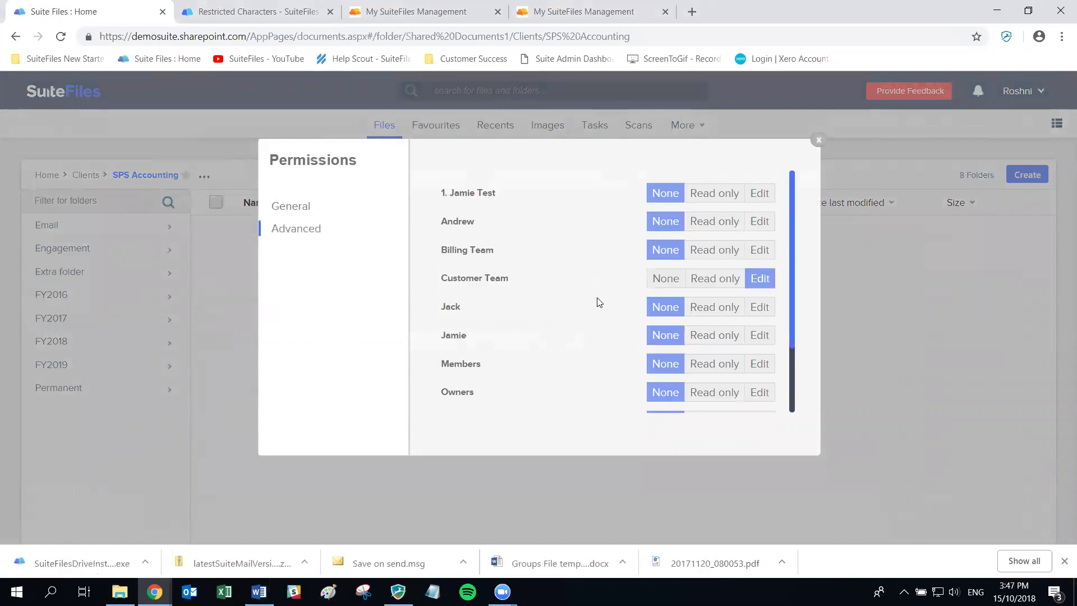
{"action": "scroll", "coordinate": [599, 302], "scroll_direction": "down", "scroll_amount": 3}
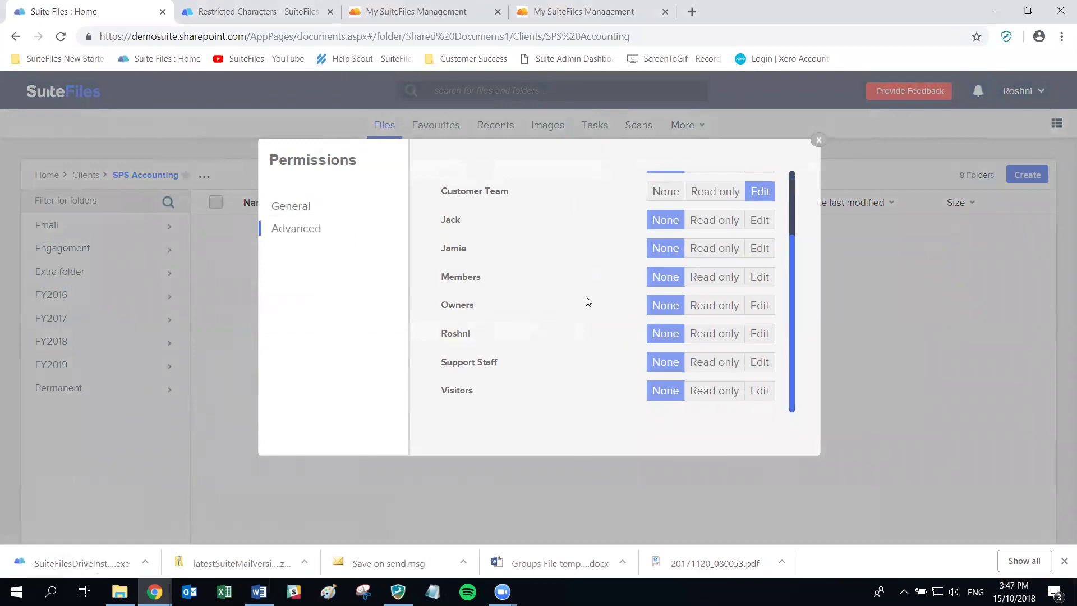
{"action": "scroll", "coordinate": [616, 355], "scroll_direction": "up", "scroll_amount": 3}
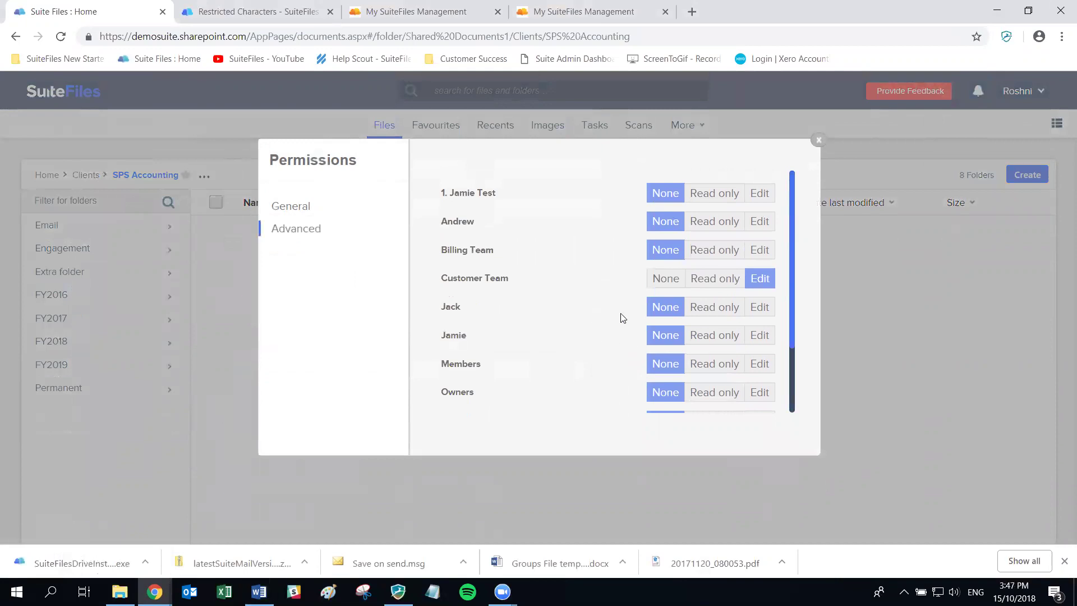
{"action": "left_click", "coordinate": [729, 252]}
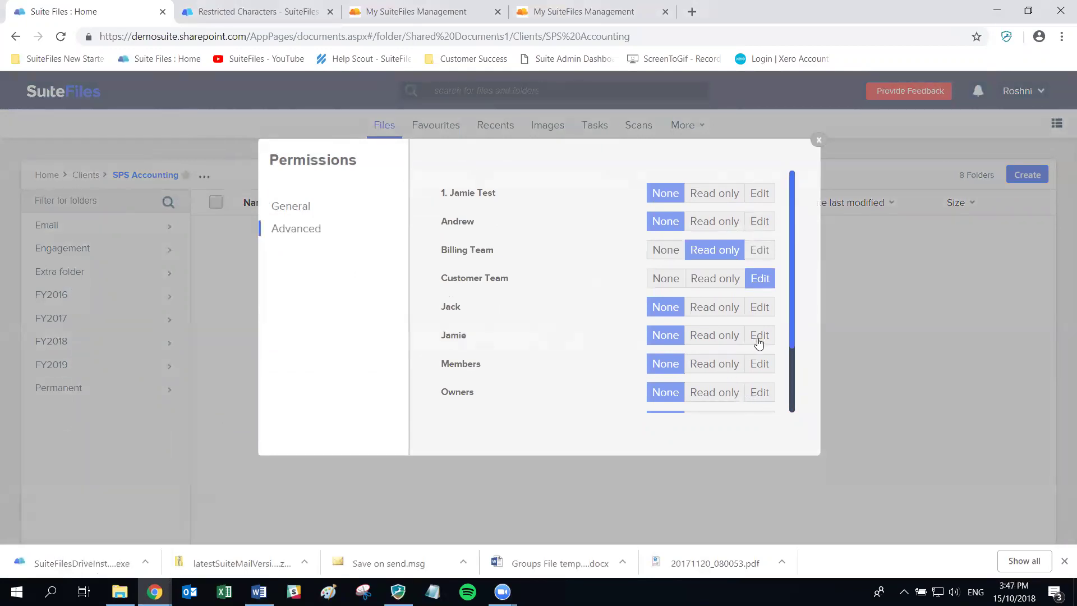
{"action": "scroll", "coordinate": [757, 343], "scroll_direction": "down", "scroll_amount": 2}
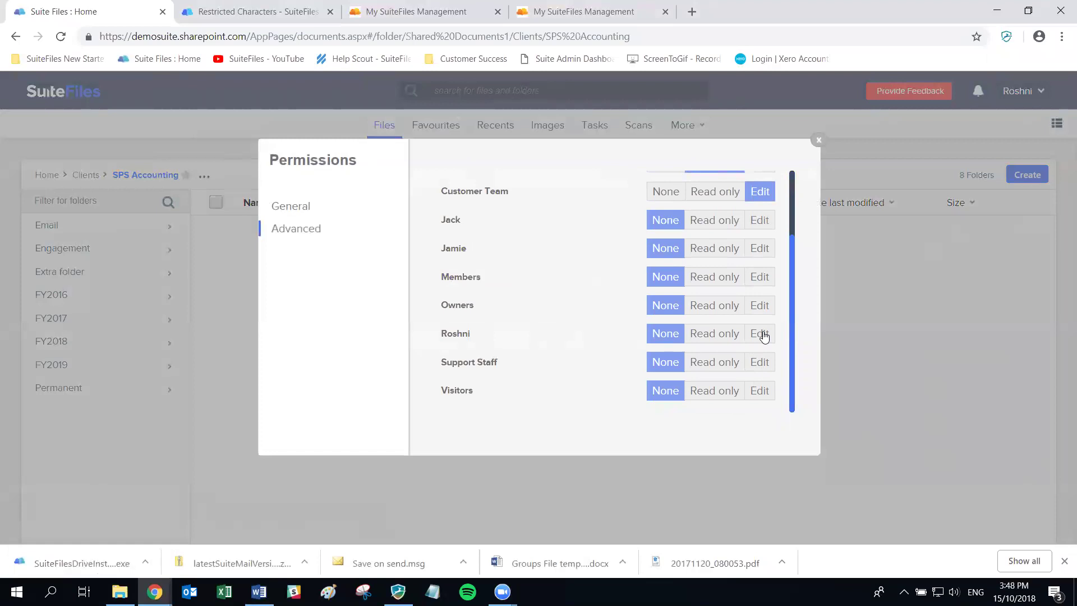
{"action": "left_click", "coordinate": [760, 364]}
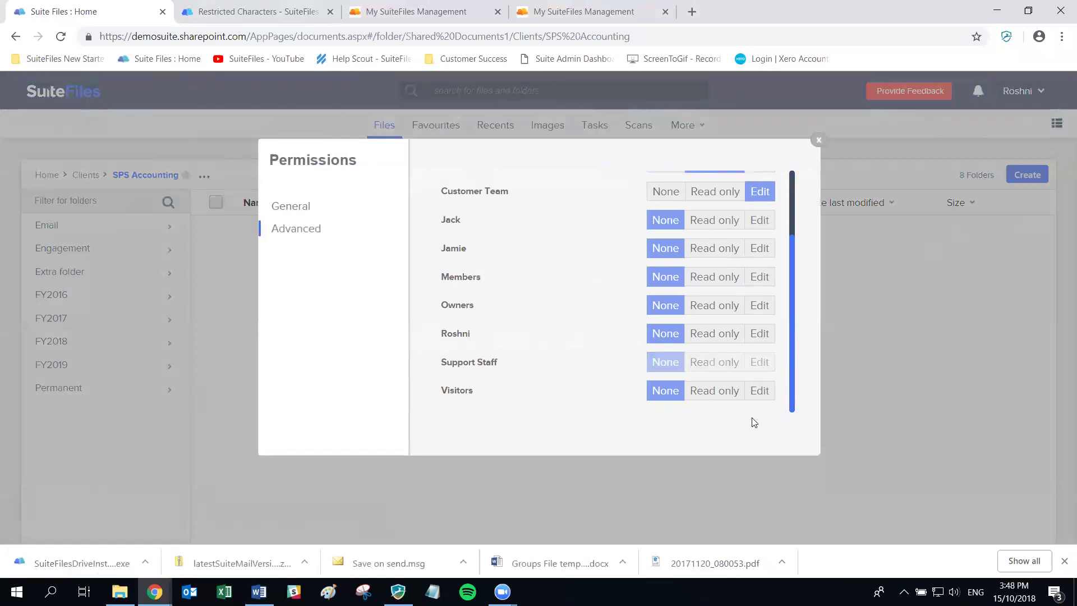
{"action": "left_click", "coordinate": [818, 142]}
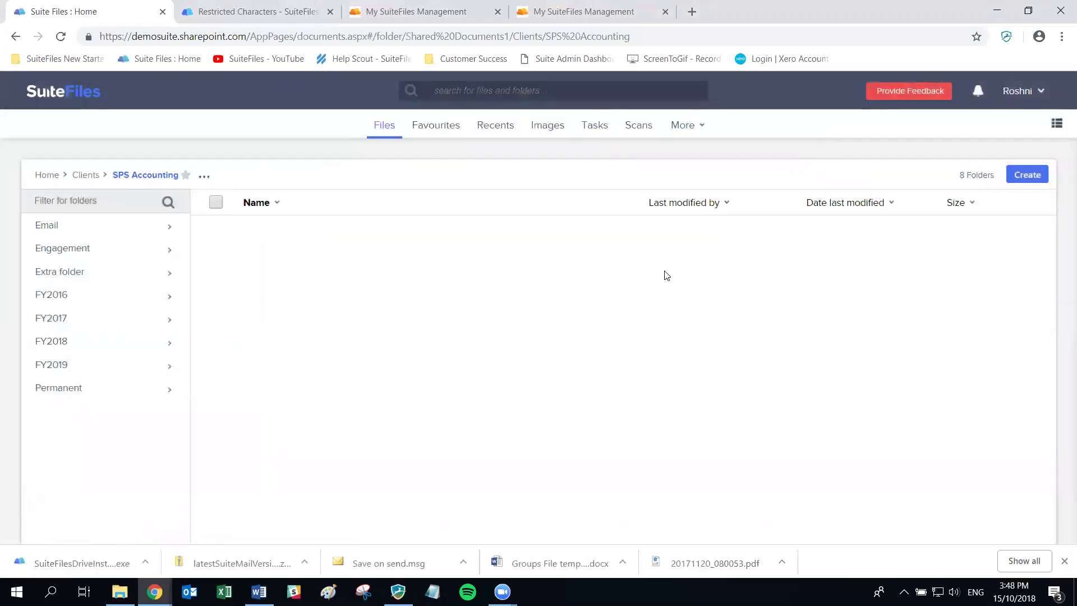
In SPS Accounting's advanced permissions, give the individual user's group read-only access
{"action": "left_click", "coordinate": [203, 176]}
{"action": "left_click", "coordinate": [213, 424]}
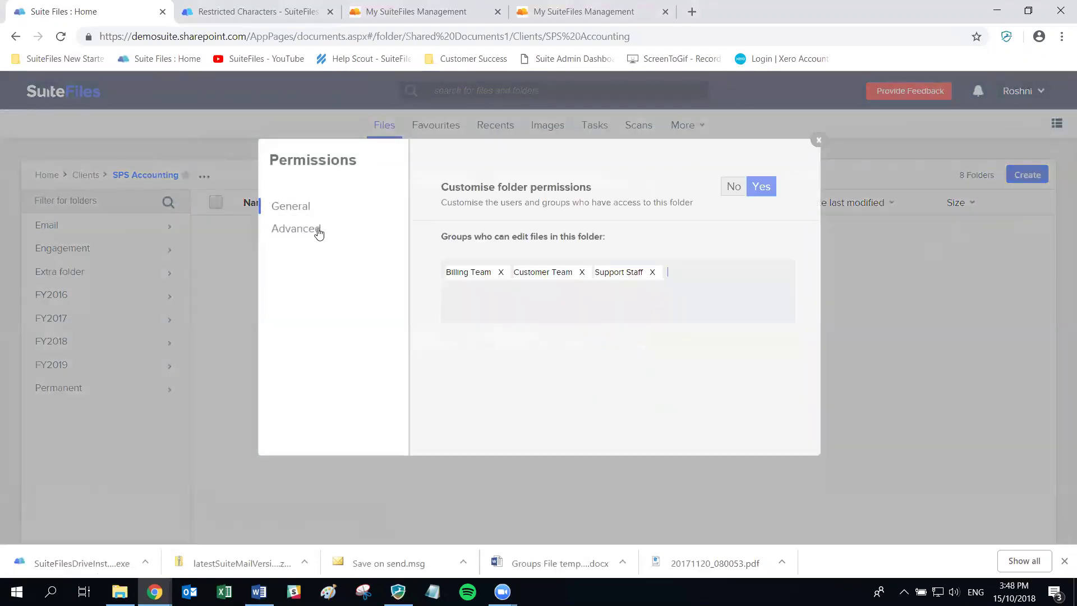
{"action": "left_click", "coordinate": [317, 229]}
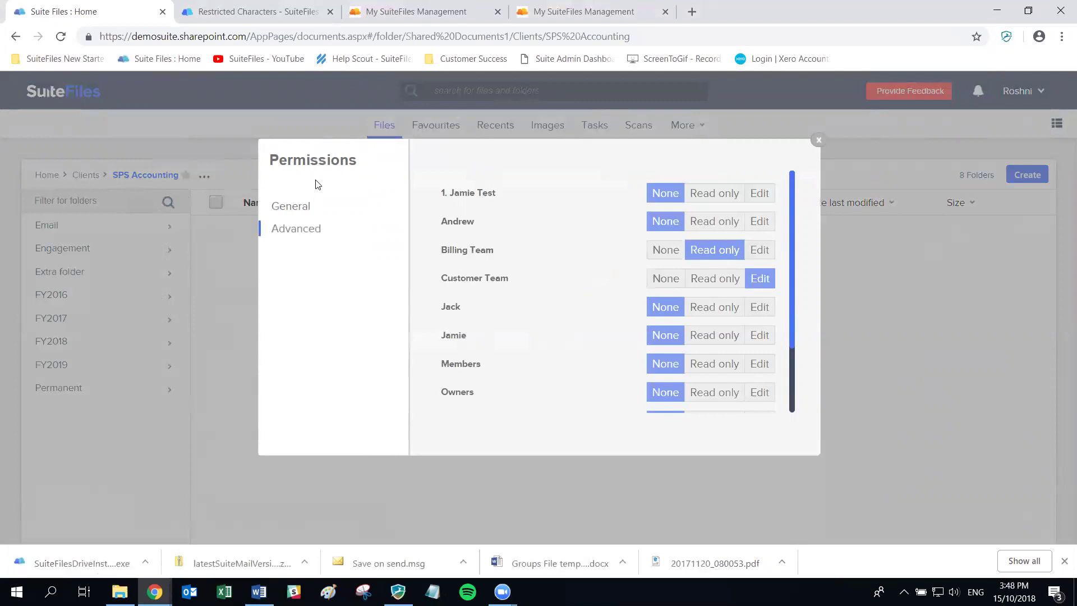
{"action": "key", "text": "alt+Tab"}
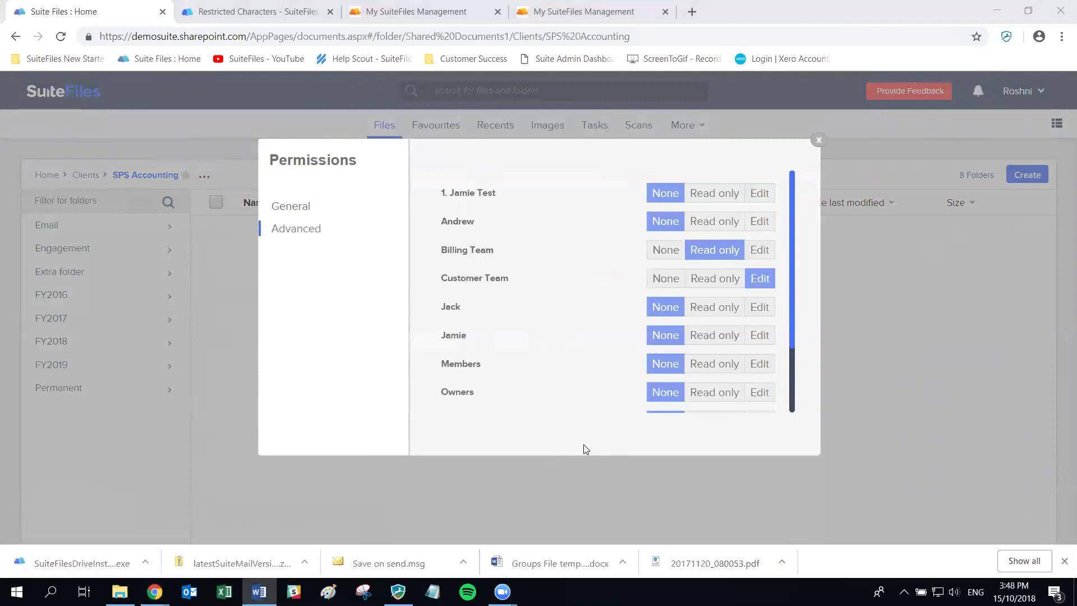
{"action": "scroll", "coordinate": [485, 332], "scroll_direction": "down", "scroll_amount": 3}
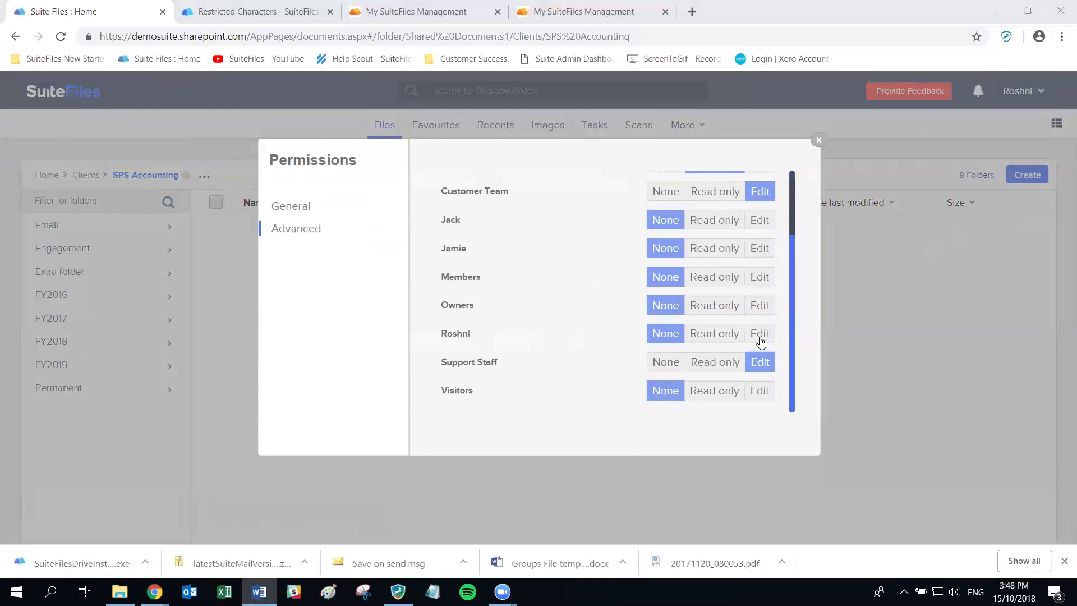
{"action": "left_click", "coordinate": [721, 337]}
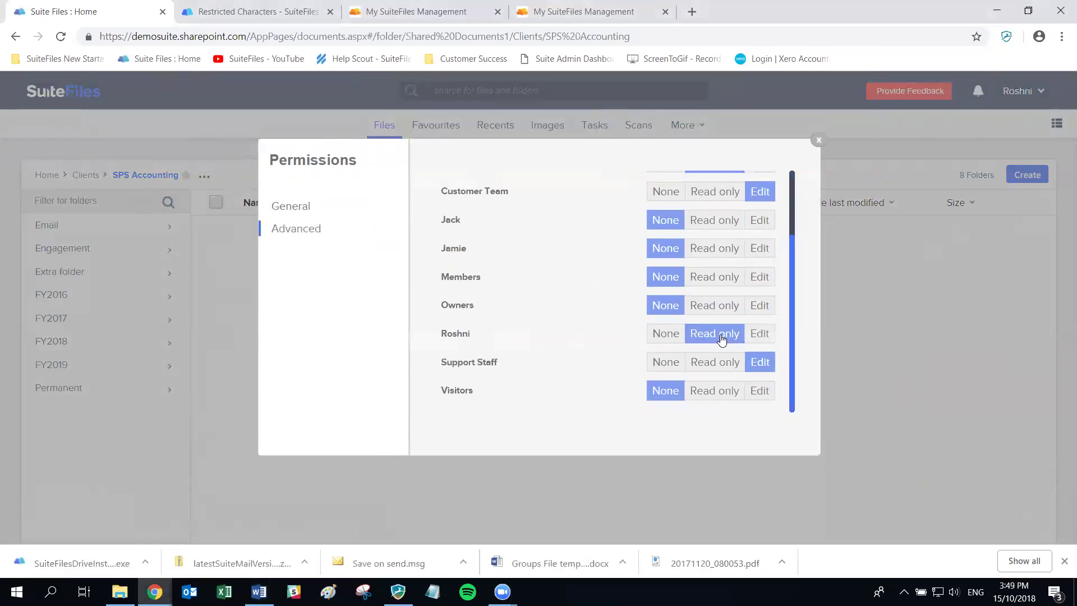
{"action": "left_click", "coordinate": [818, 139]}
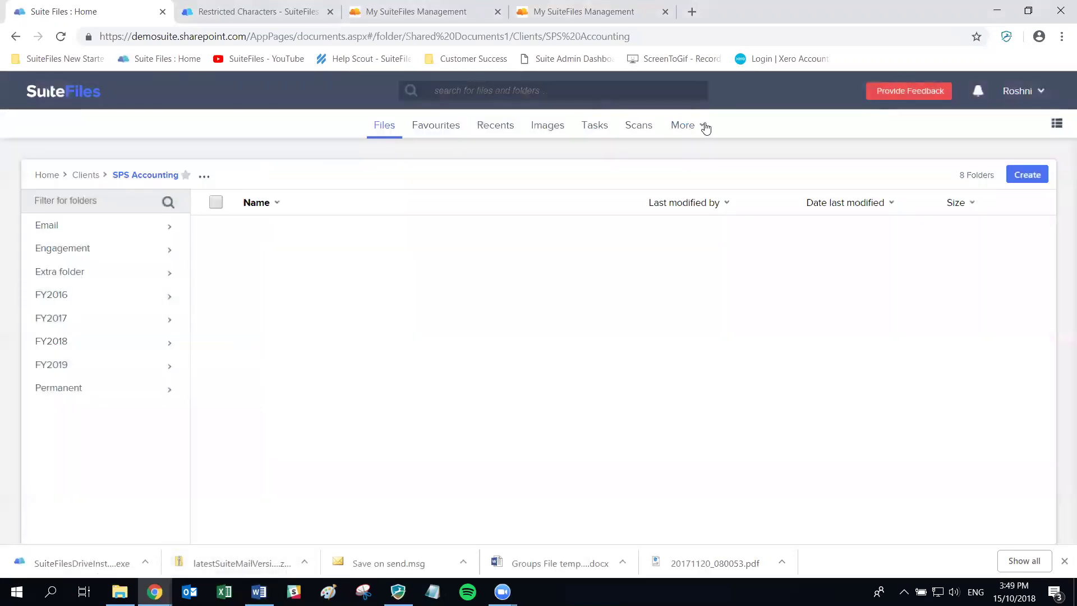
{"action": "left_click", "coordinate": [698, 125]}
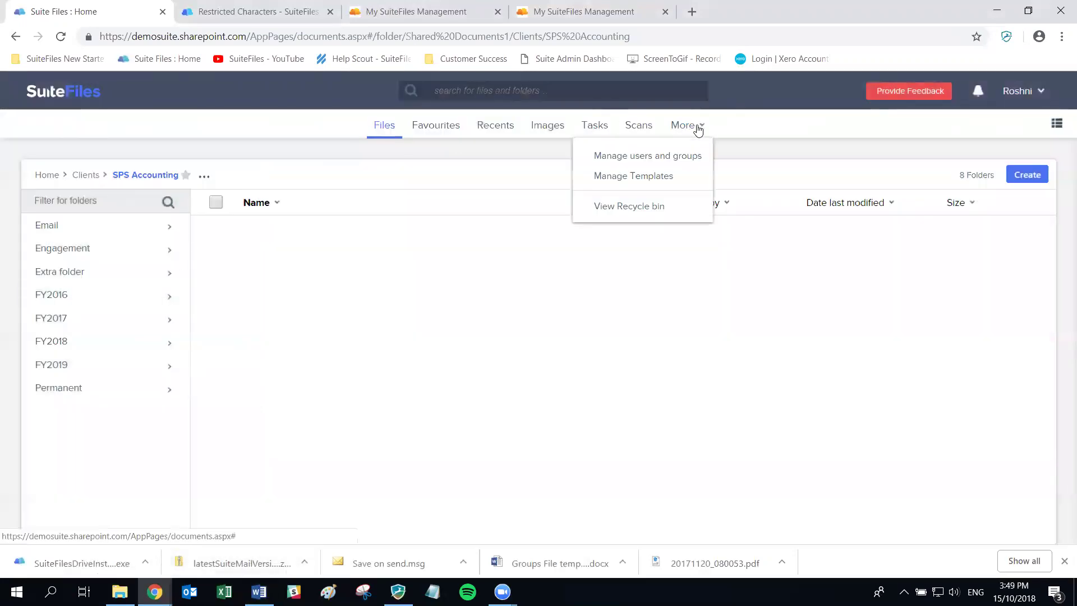
Go to Manage users and groups and select Billing Team
{"action": "left_click", "coordinate": [637, 157]}
{"action": "left_click_drag", "start_coordinate": [183, 254], "coordinate": [184, 500]}
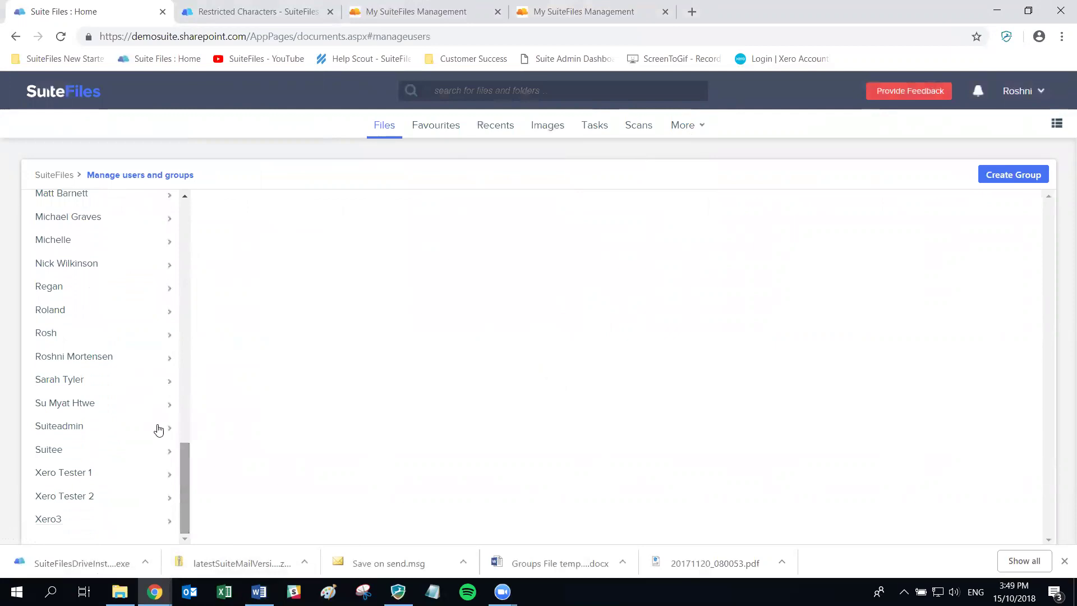
{"action": "scroll", "coordinate": [168, 377], "scroll_direction": "up", "scroll_amount": 10}
{"action": "scroll", "coordinate": [169, 377], "scroll_direction": "up", "scroll_amount": 5}
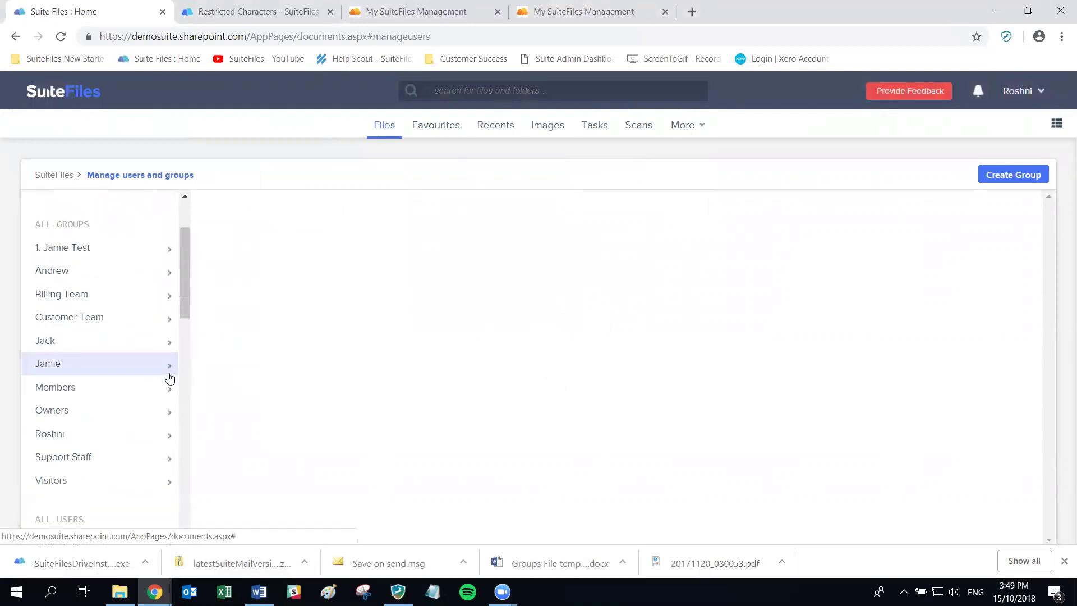
{"action": "left_click", "coordinate": [140, 439]}
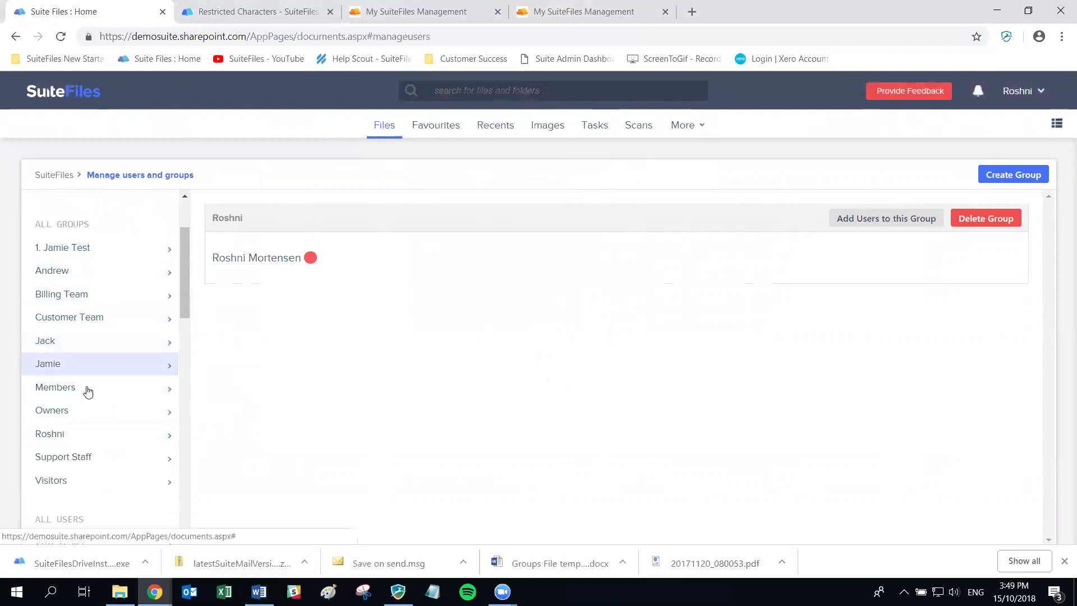
{"action": "left_click", "coordinate": [71, 301]}
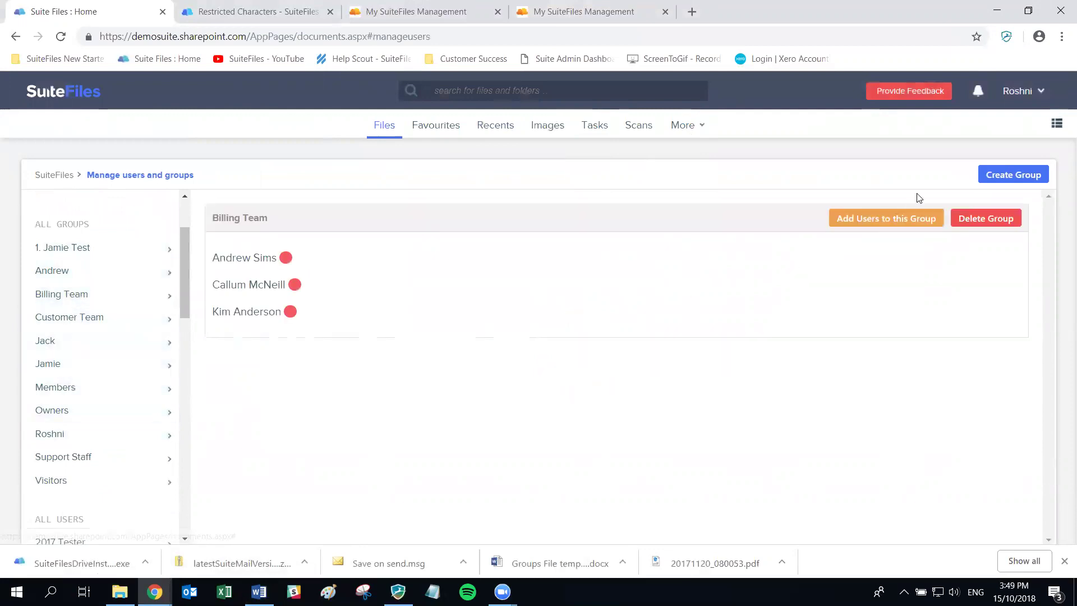
Add the test user to Billing Team as its fourth member
{"action": "left_click", "coordinate": [888, 225]}
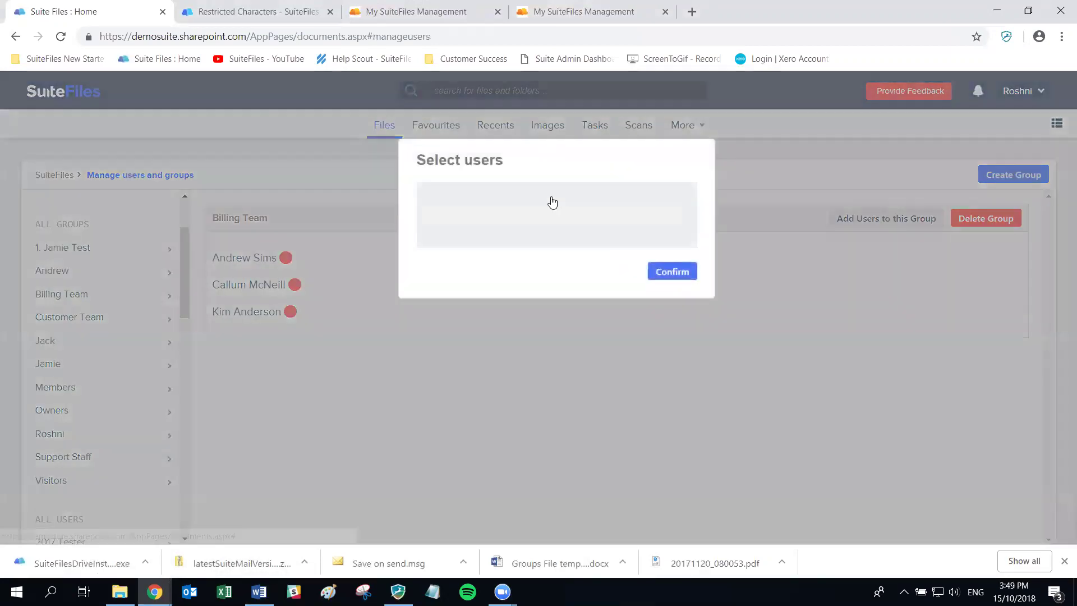
{"action": "left_click", "coordinate": [502, 199]}
{"action": "type", "text": "Rosh"}
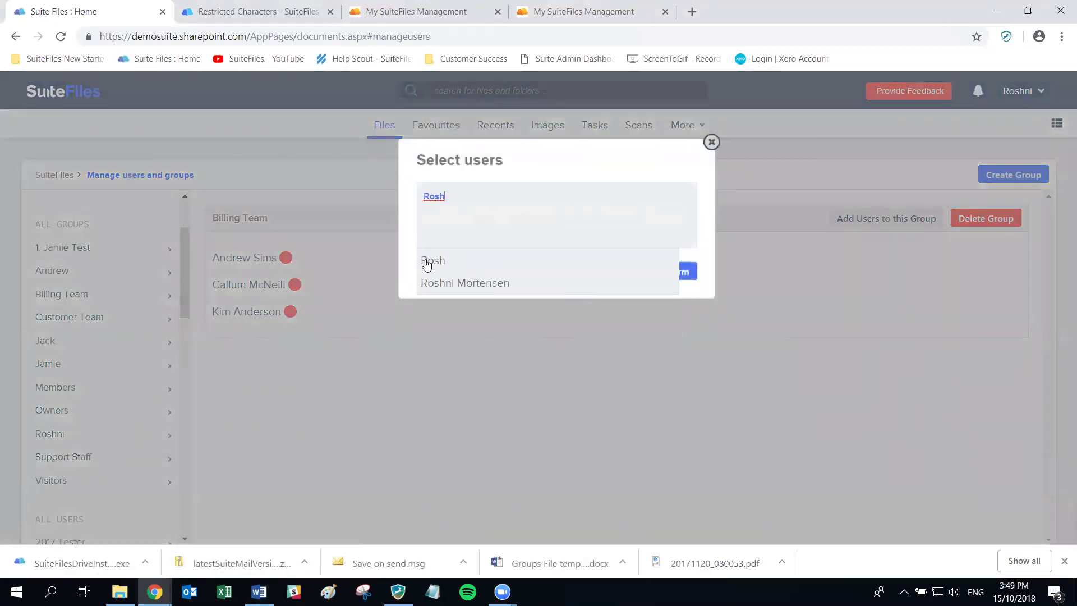
{"action": "left_click", "coordinate": [426, 264]}
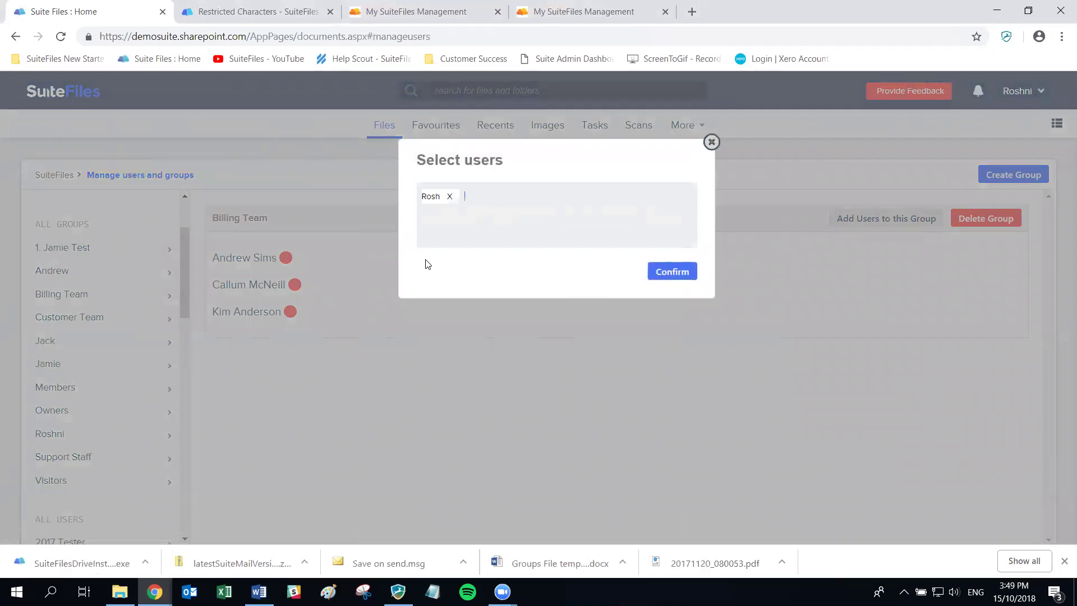
{"action": "left_click", "coordinate": [680, 272]}
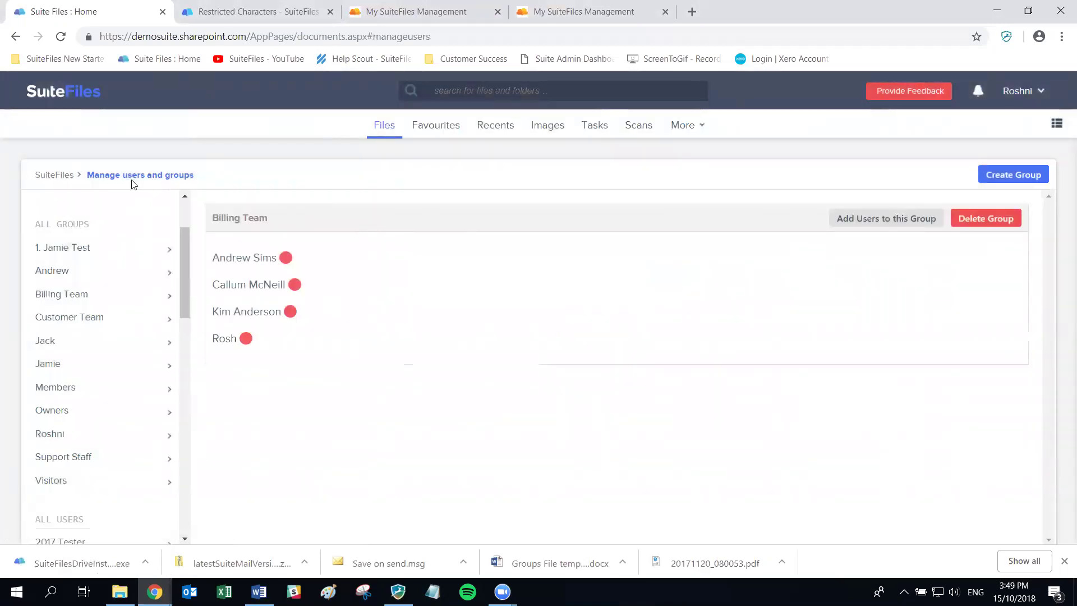
In the test user's browser window, filter Clients for 'SPS' and open SPS Accounting
{"action": "left_click", "coordinate": [154, 591]}
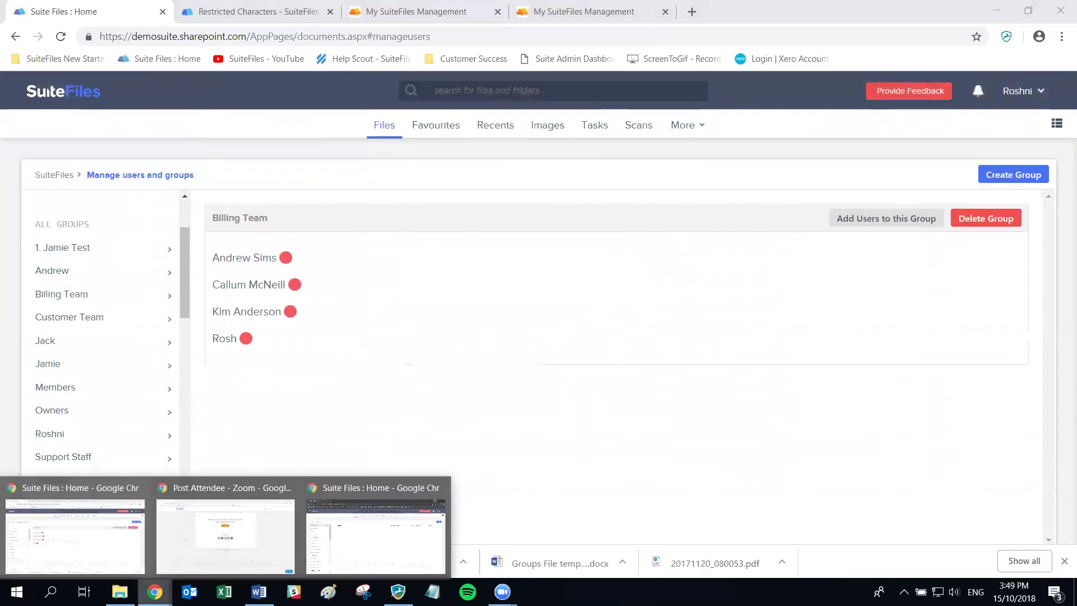
{"action": "left_click", "coordinate": [424, 510]}
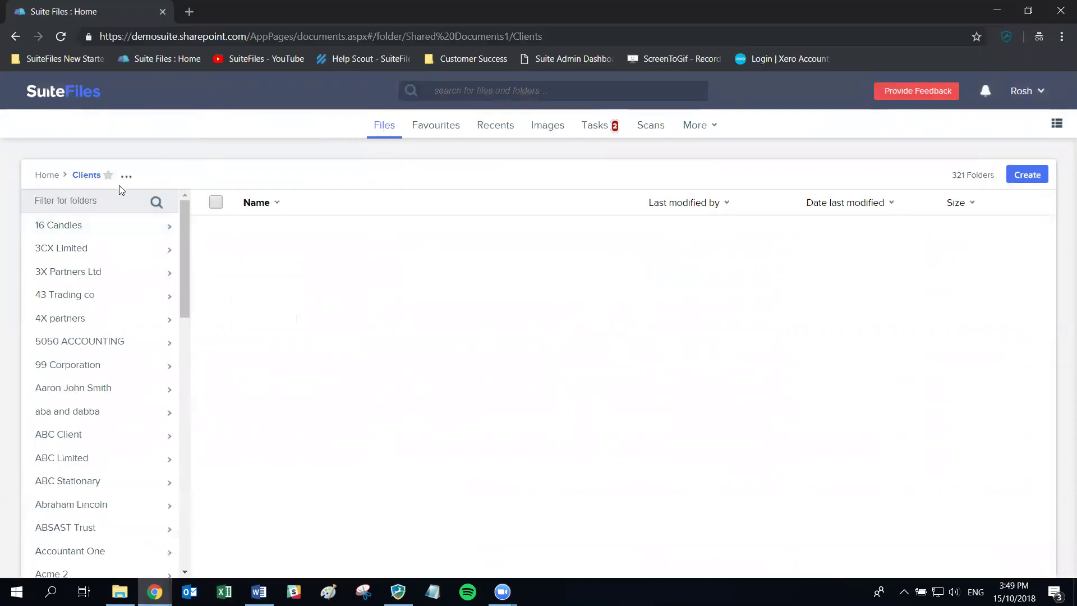
{"action": "left_click", "coordinate": [50, 175]}
{"action": "left_click", "coordinate": [67, 213]}
{"action": "type", "text": "SPS"}
{"action": "key", "text": "Return"}
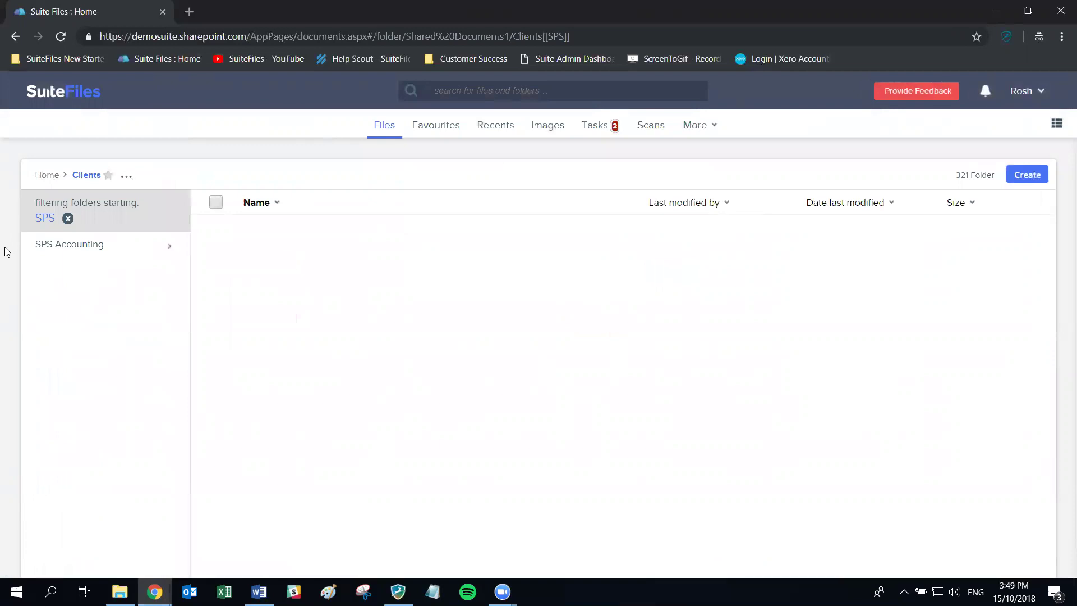
{"action": "left_click", "coordinate": [96, 253]}
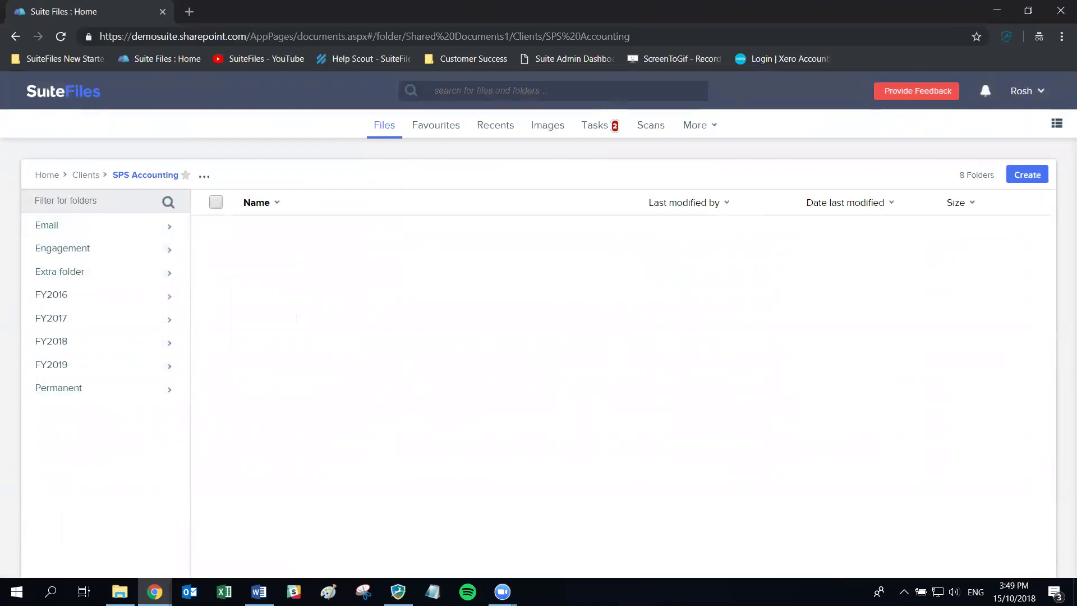
{"action": "key", "text": "alt+Tab"}
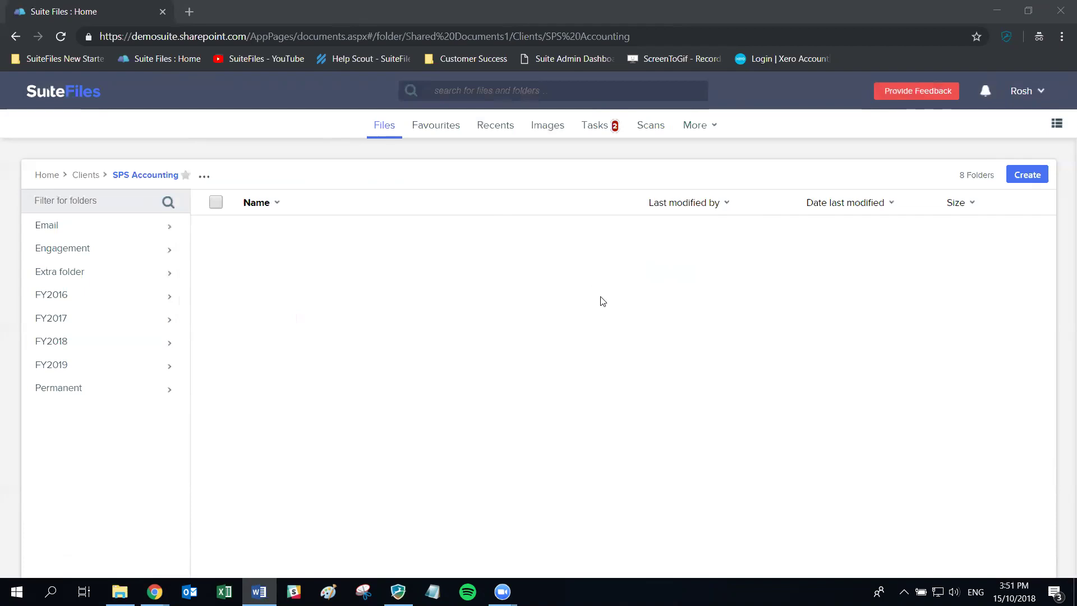
Open the SuiteFiles Help Center from the user menu, then enter the support e-mail address in a new private tab
{"action": "left_click", "coordinate": [1031, 93]}
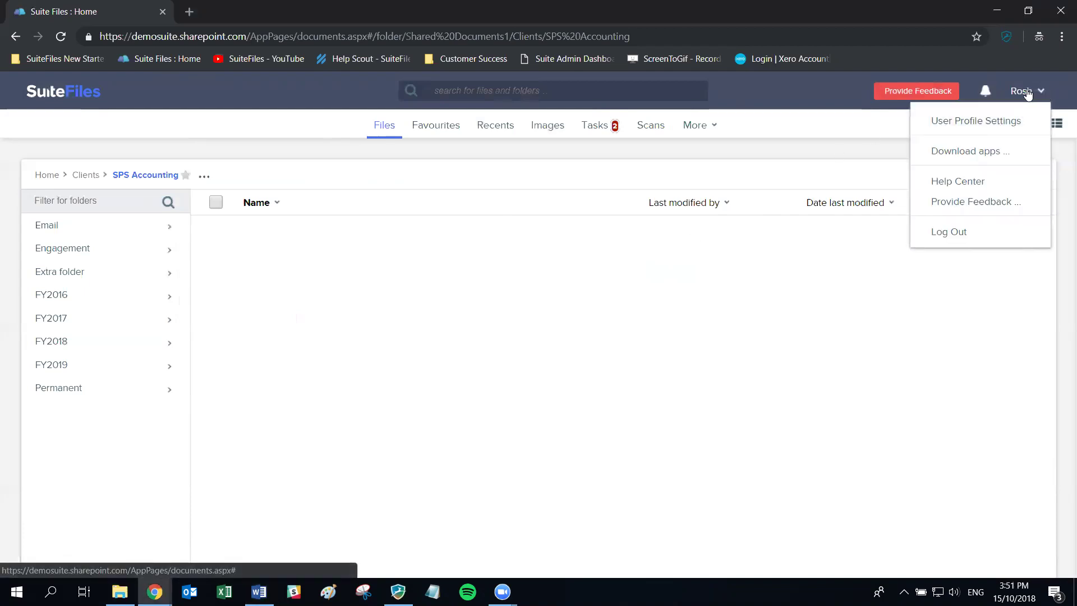
{"action": "left_click", "coordinate": [959, 185]}
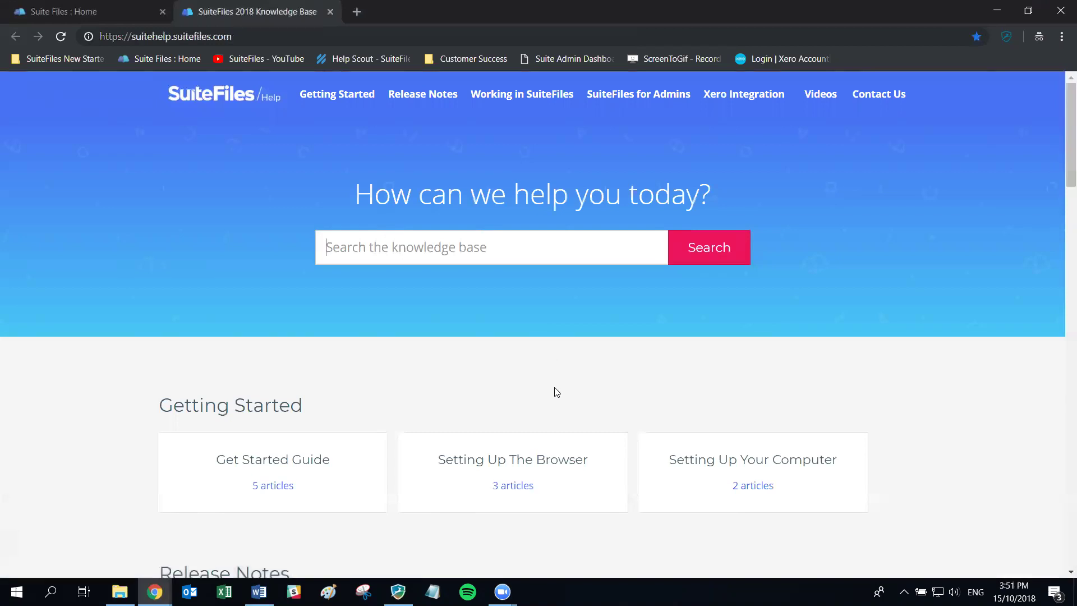
{"action": "left_click", "coordinate": [358, 12]}
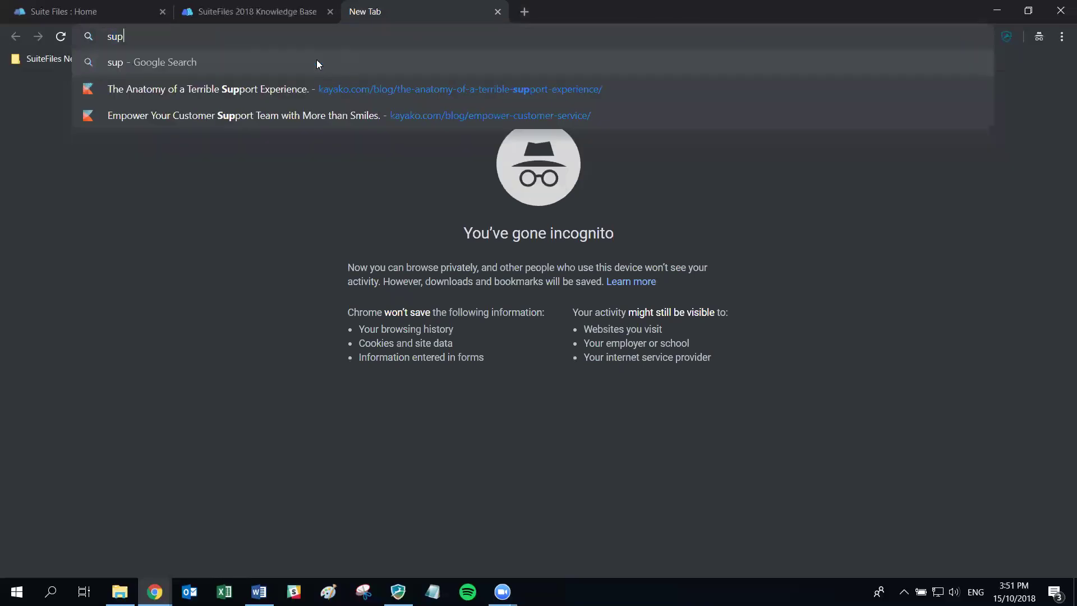
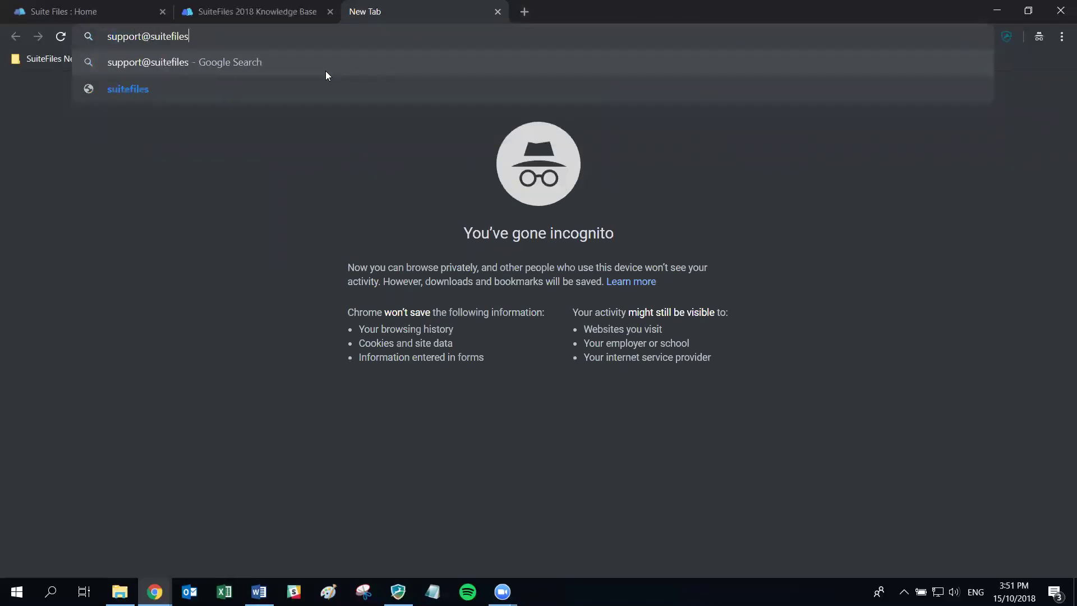